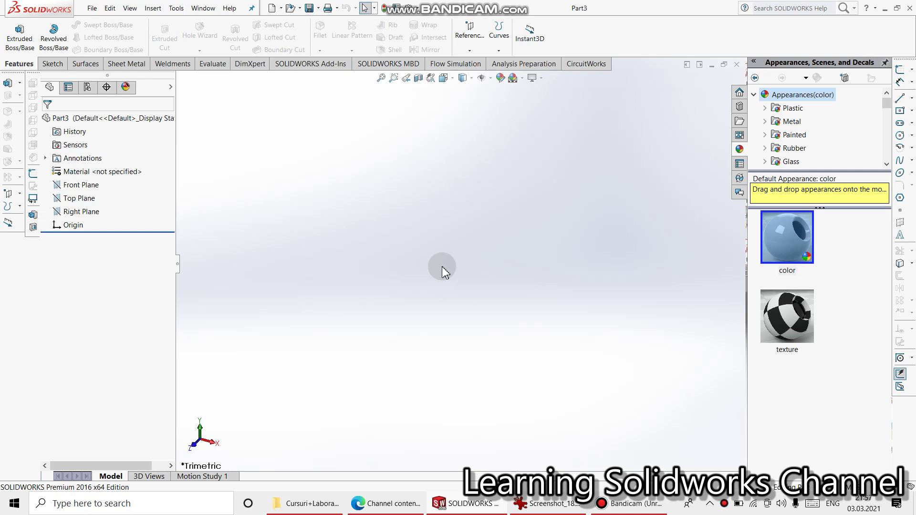
Bring the Screenshot_18 reference drawing with its R60, R50 and R15 arcs in front of SOLIDWORKS.
left_click(549, 503)
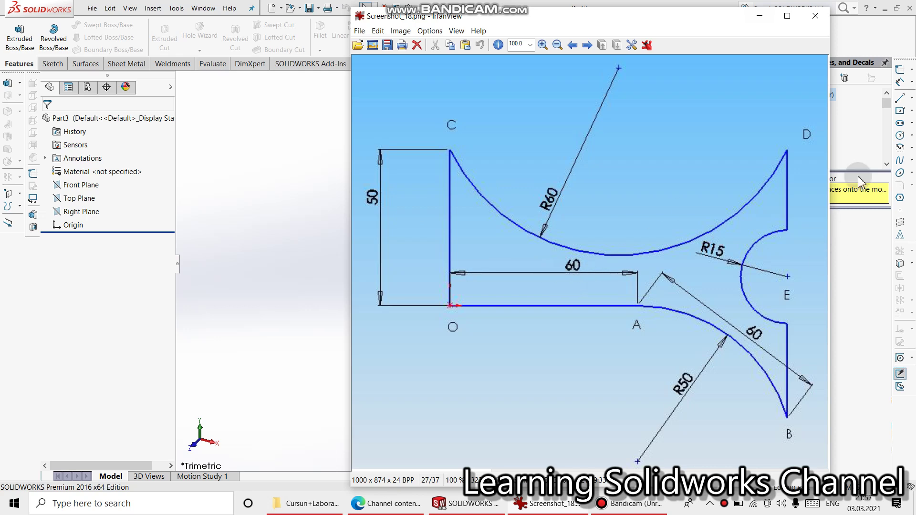
Hide the reference drawing and start a new sketch on the Front Plane.
left_click(759, 15)
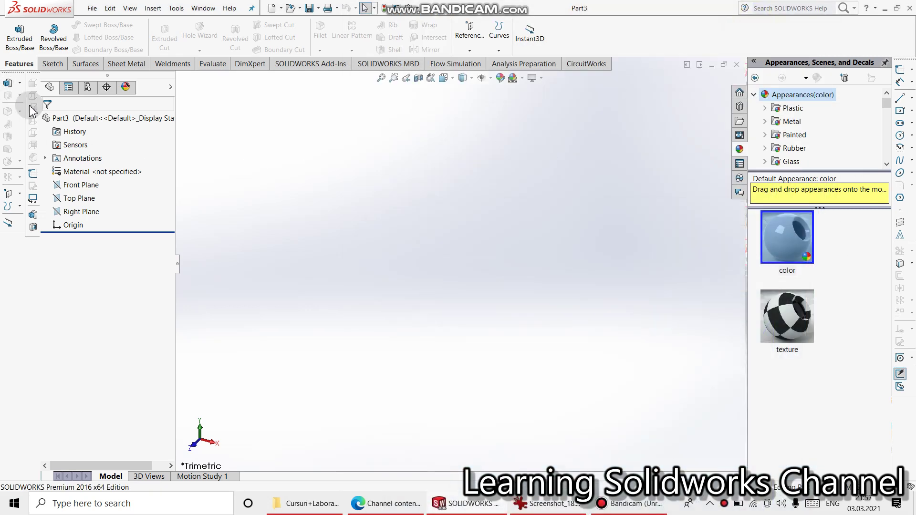
left_click(76, 185)
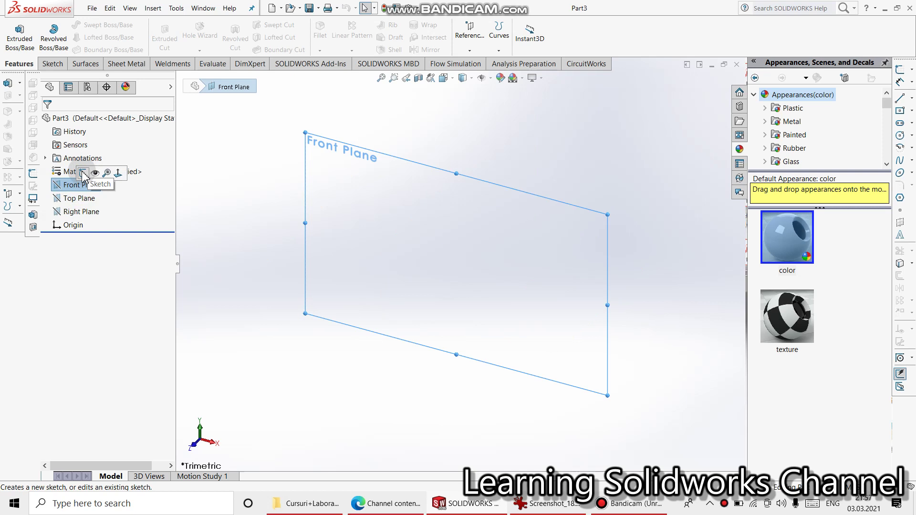
left_click(83, 173)
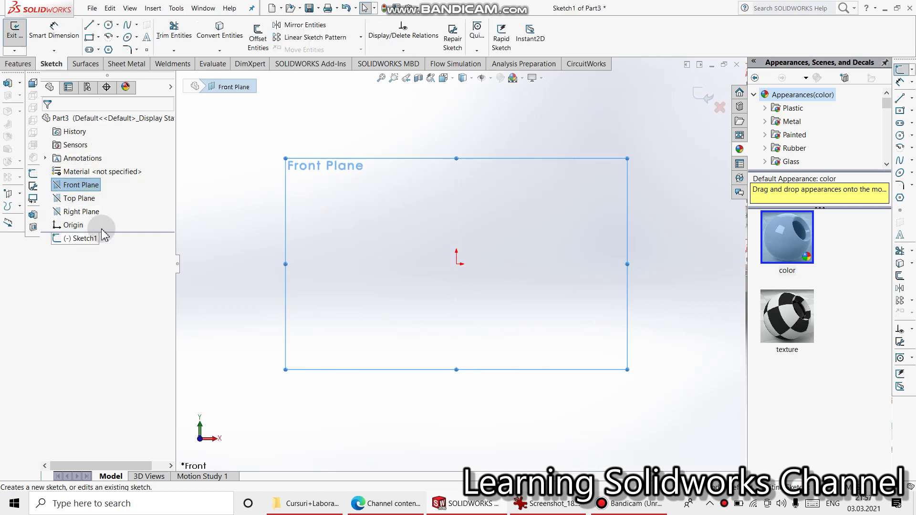
Draw a vertical line down to the origin and a horizontal line running right from it.
left_click(92, 27)
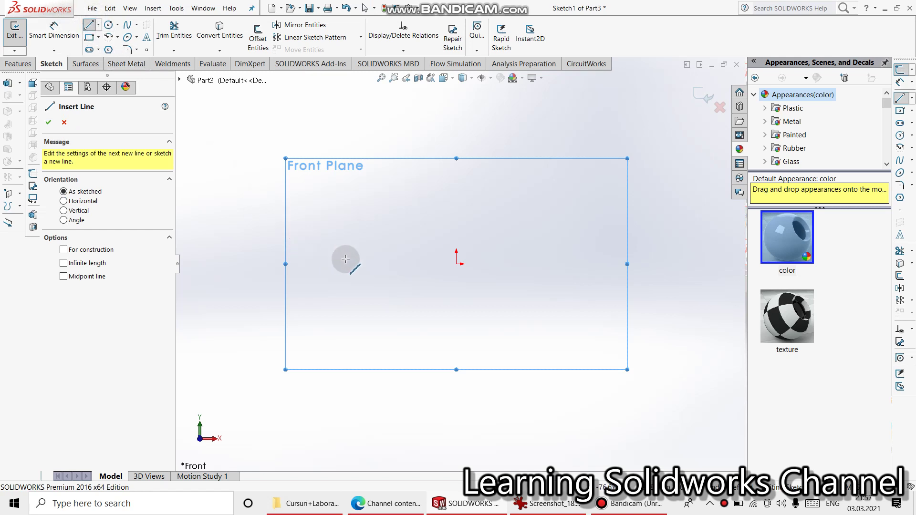
left_click(458, 190)
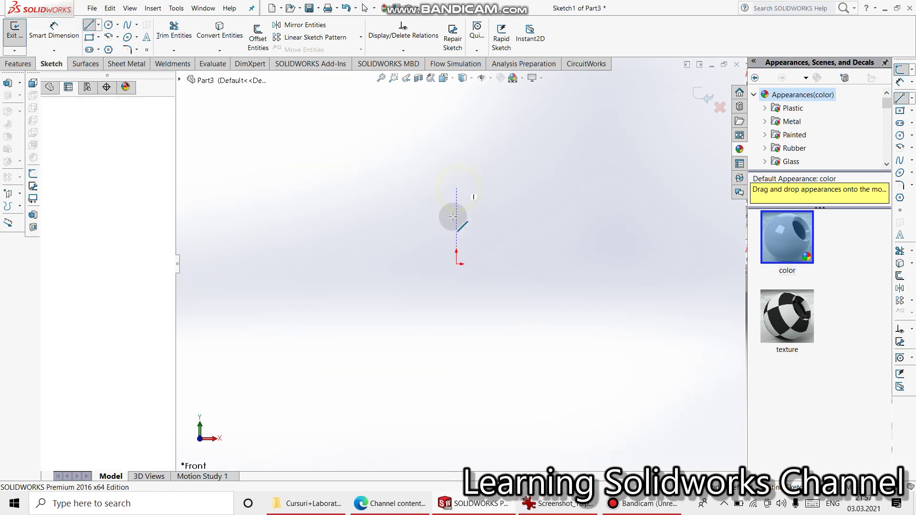
left_click(456, 264)
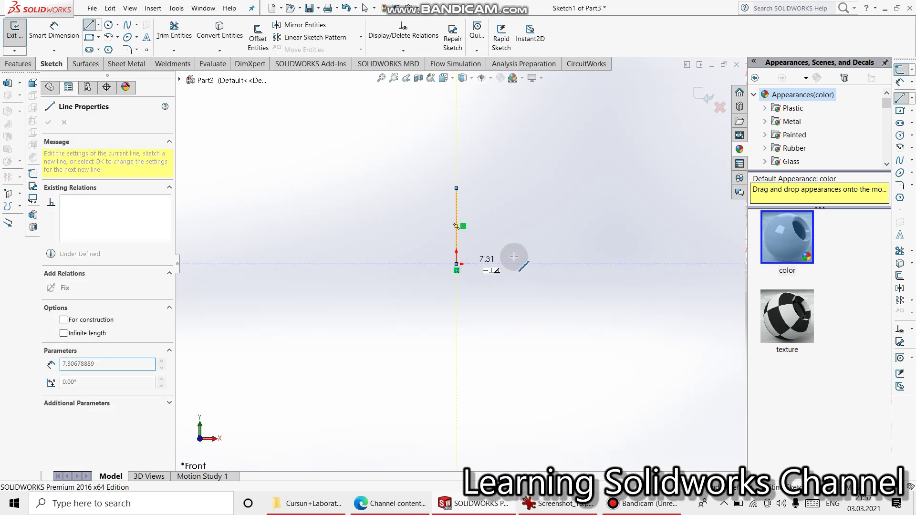
left_click(558, 263)
right_click(560, 186)
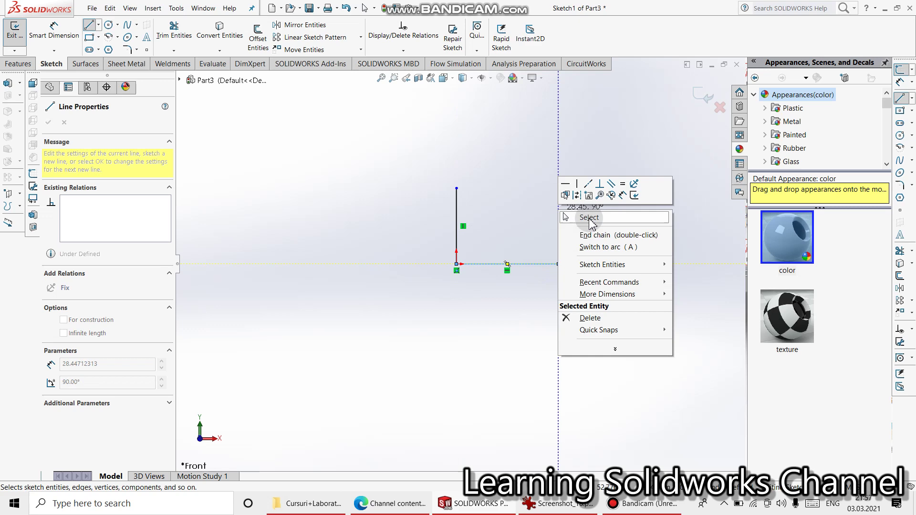
left_click(589, 230)
key("Escape")
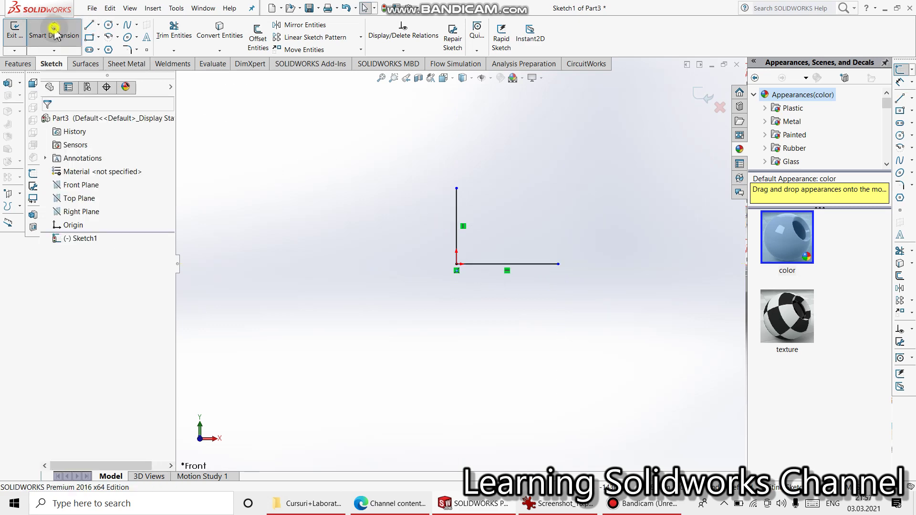
Dimension the vertical line to 50 mm and the horizontal line to 60 mm.
left_click(54, 31)
left_click(456, 213)
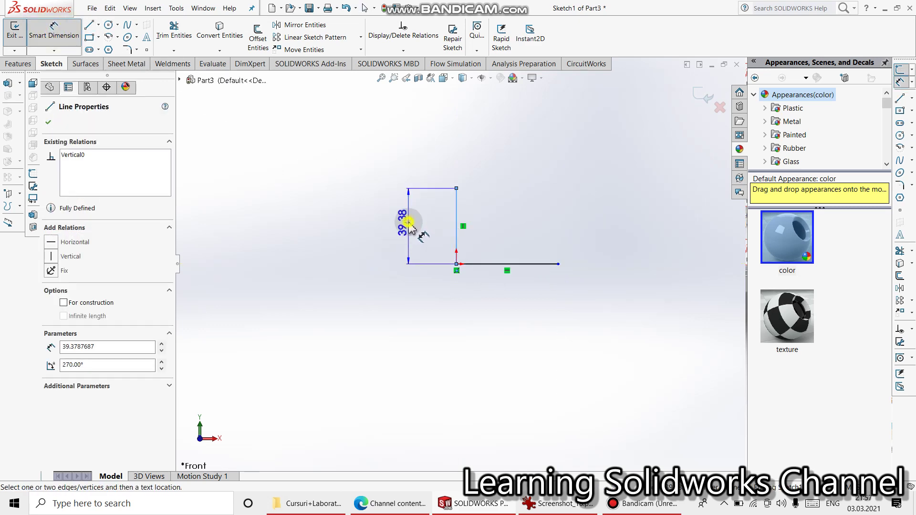
left_click(408, 228)
type("50.")
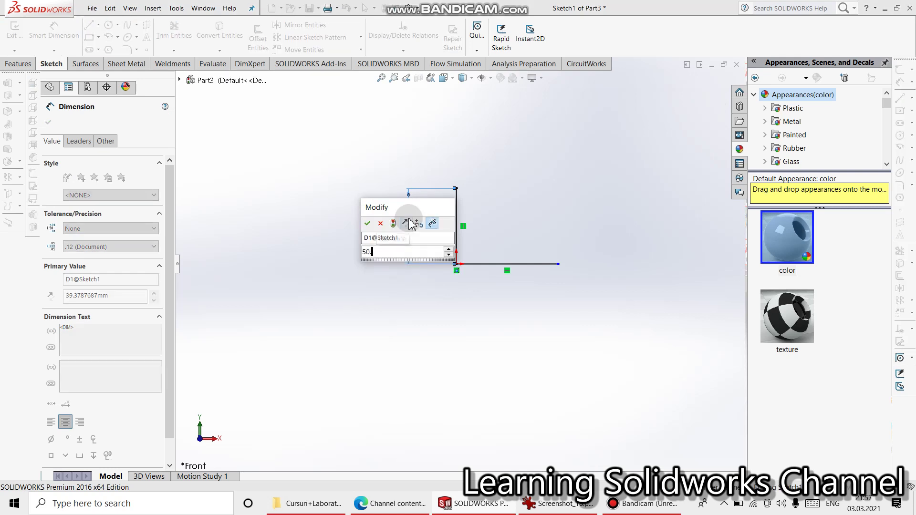
key("Return")
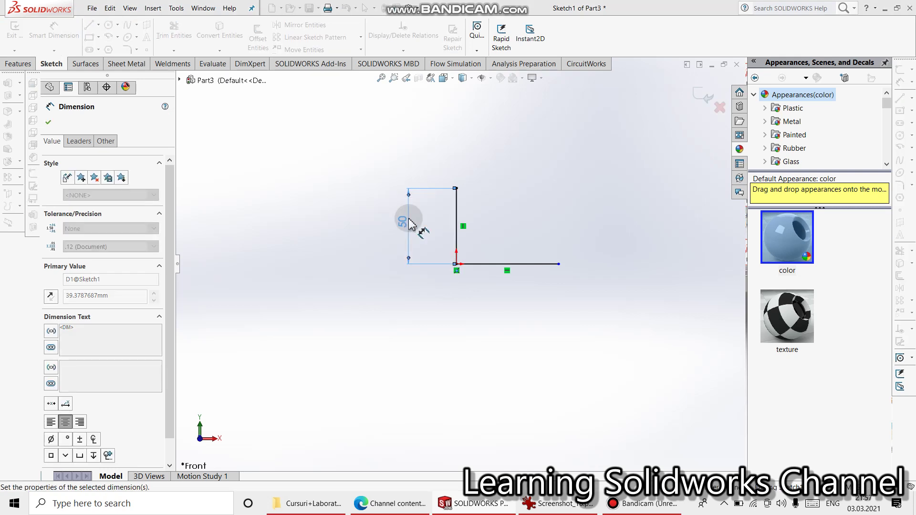
left_click(520, 265)
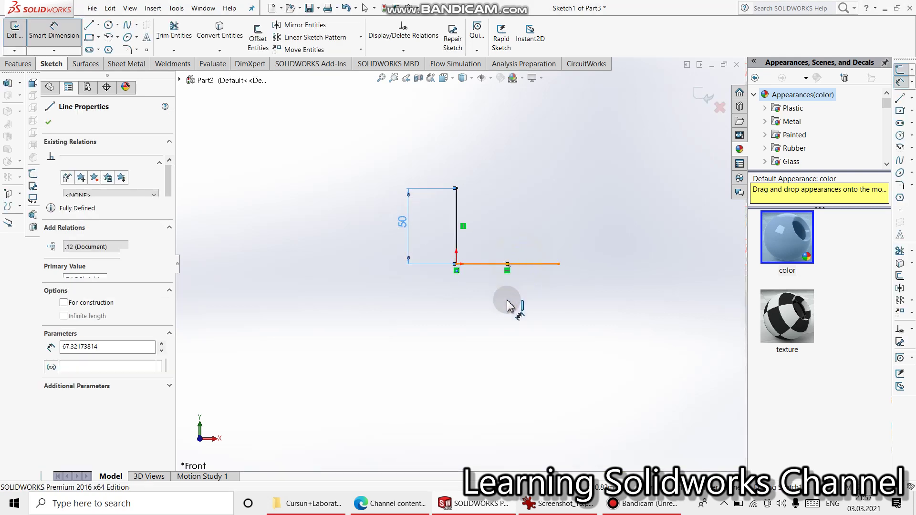
left_click(504, 310)
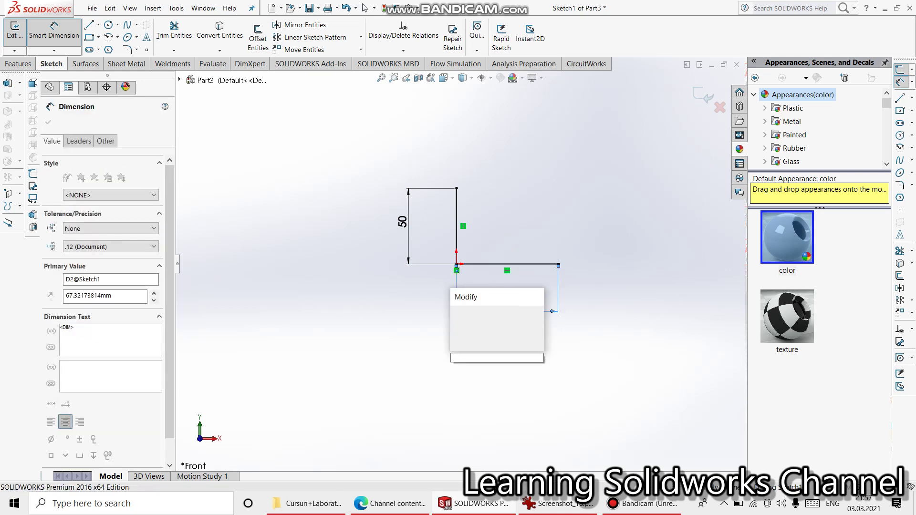
type("60")
key("Return")
left_click(456, 191)
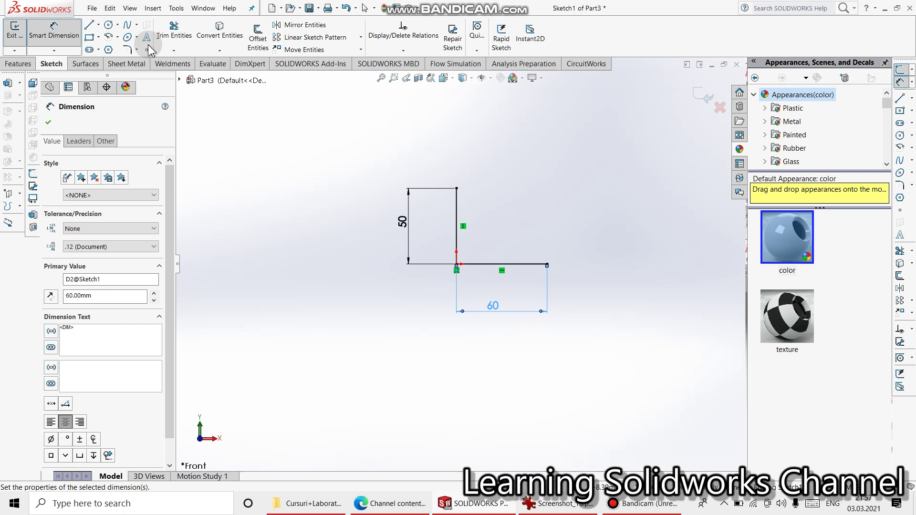
right_click(223, 104)
left_click(241, 130)
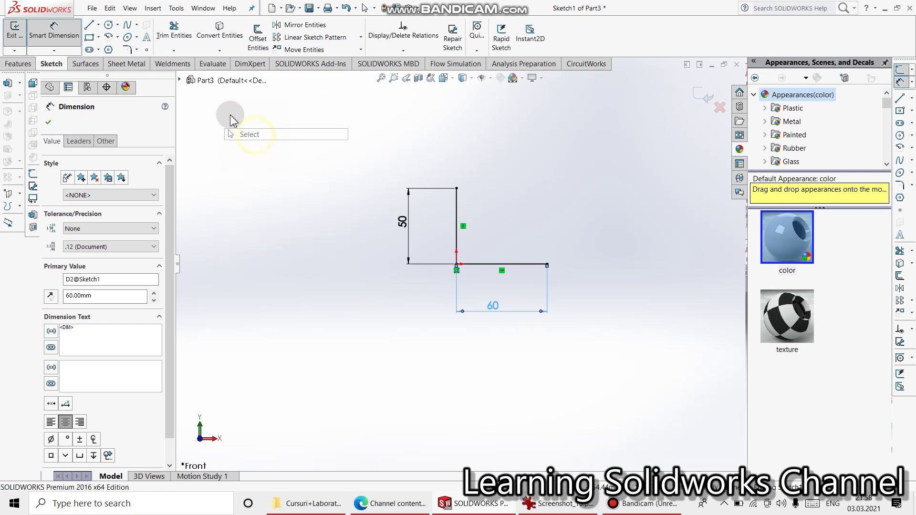
Place a sketch point below-right of the horizontal line, 60 mm from its right end.
left_click(146, 50)
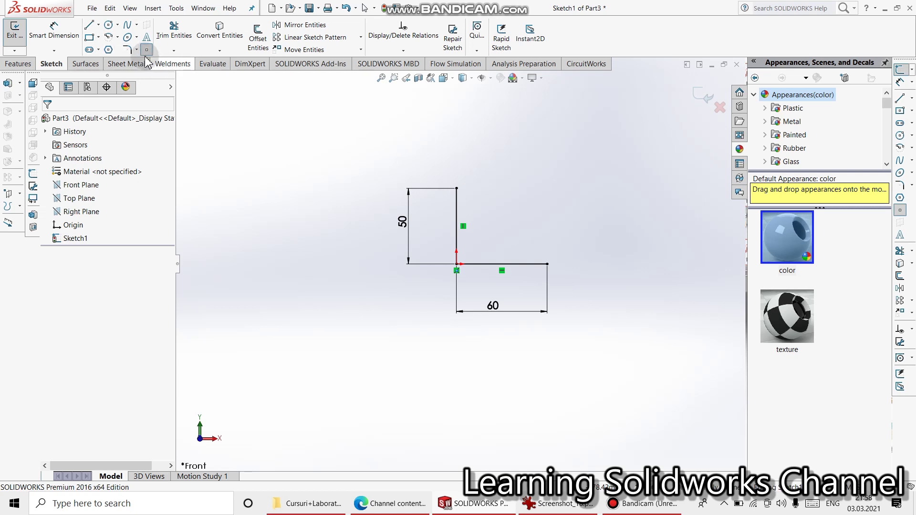
left_click(626, 310)
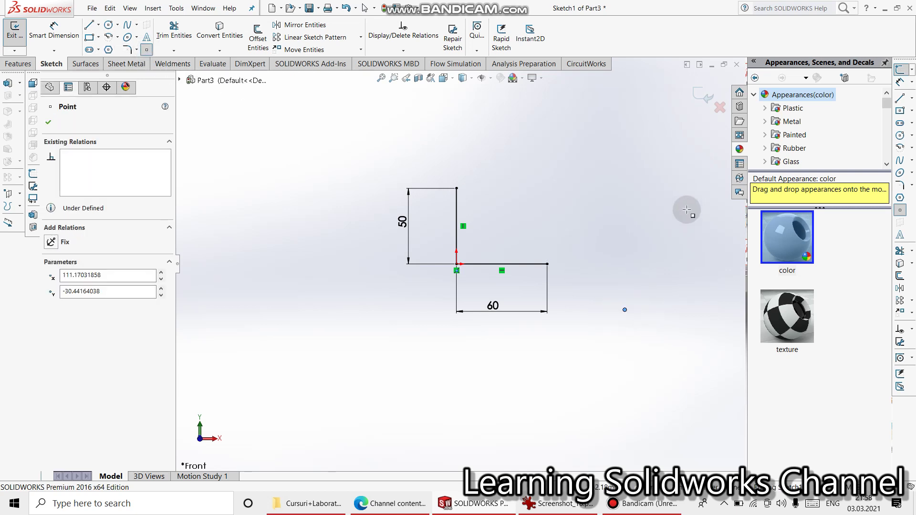
right_click(534, 159)
left_click(562, 170)
left_click(54, 31)
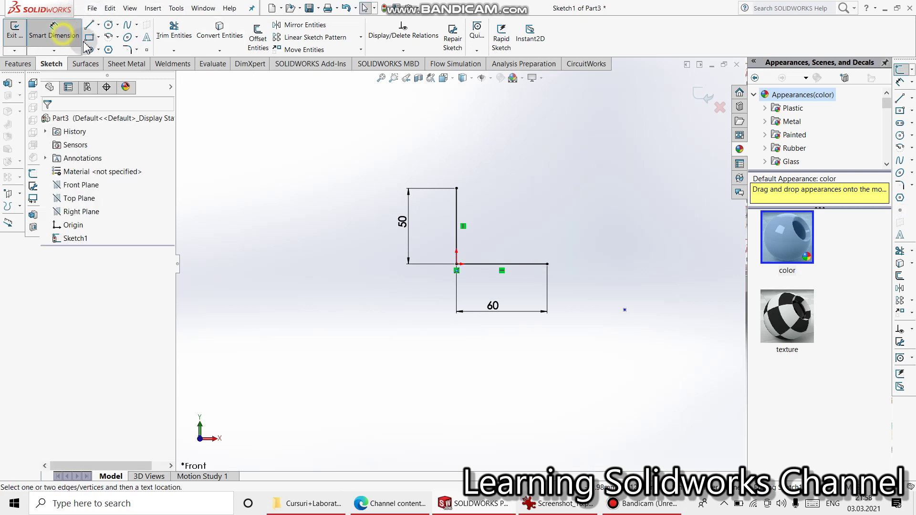
left_click(547, 263)
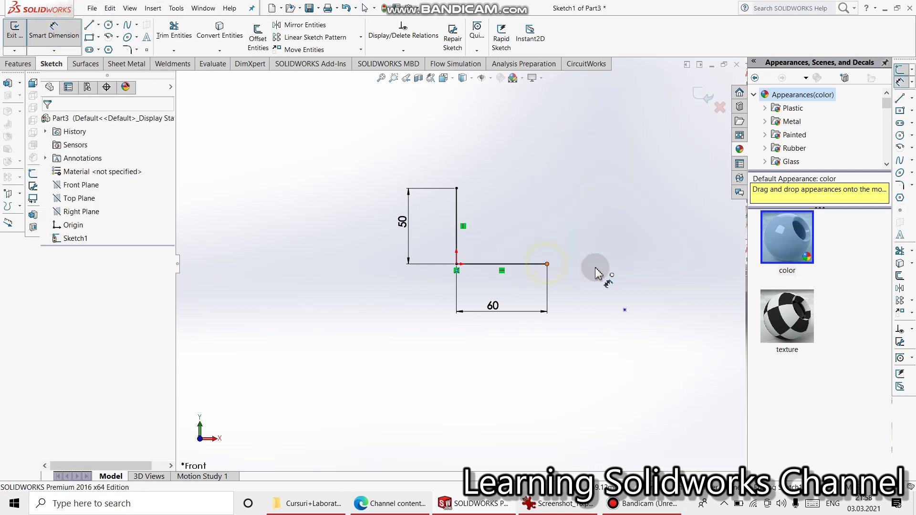
left_click(624, 310)
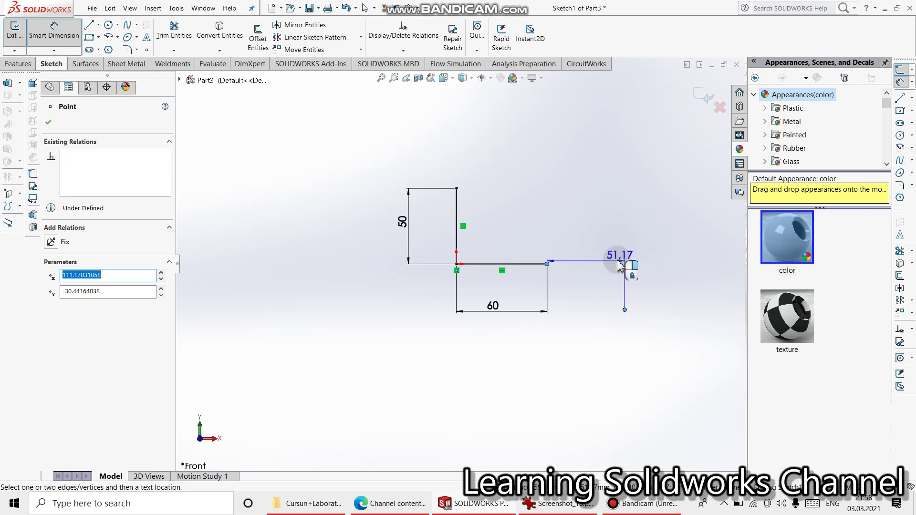
left_click(621, 275)
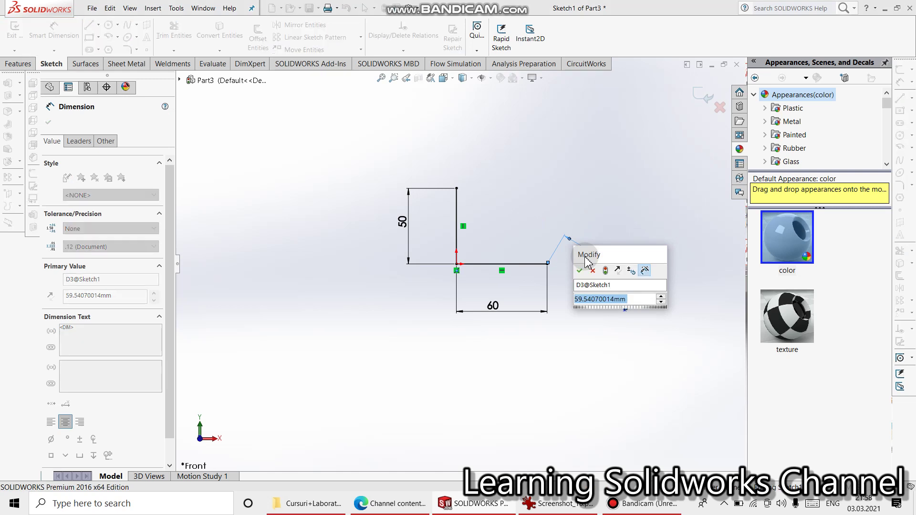
left_click(588, 262)
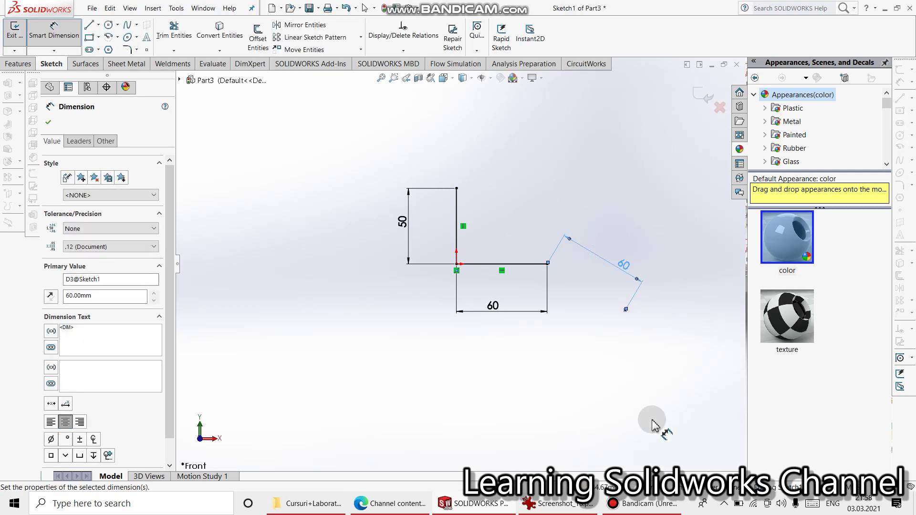
Draw a vertical centreline straight down from the horizontal line's right end.
left_click(99, 25)
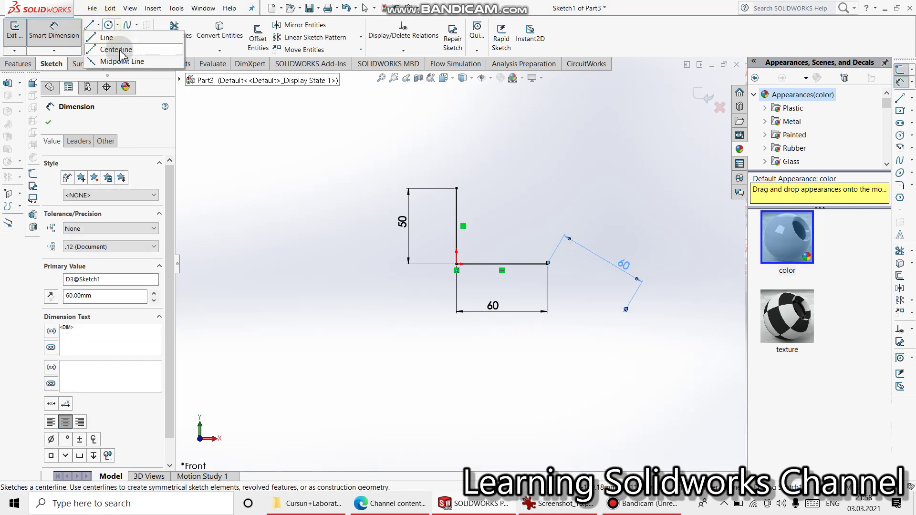
left_click(112, 47)
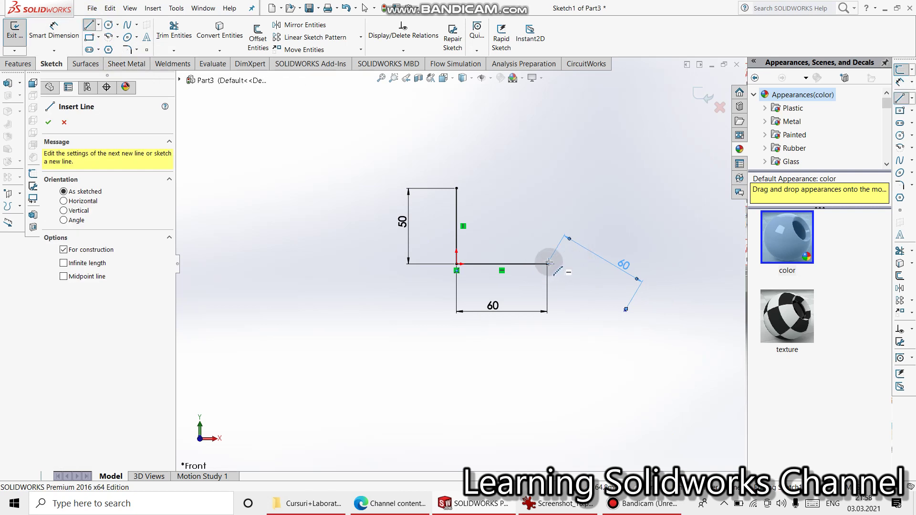
left_click(547, 262)
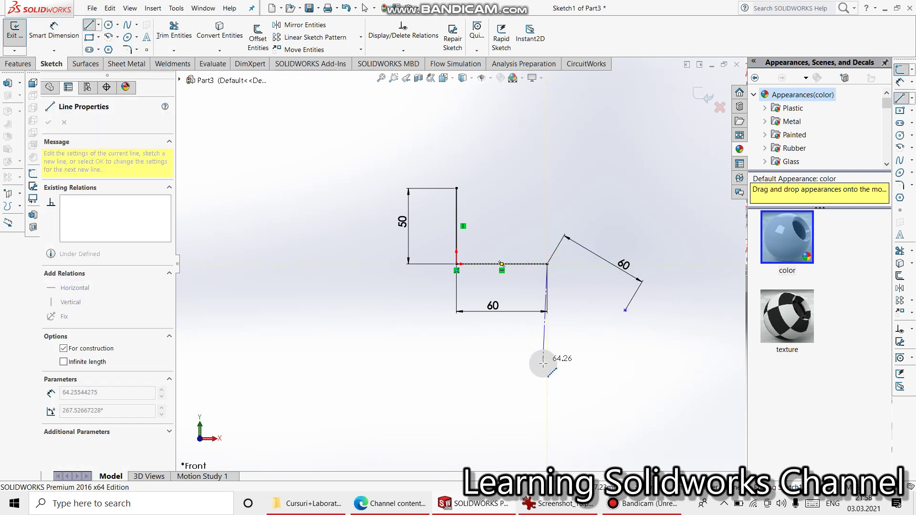
left_click(547, 369)
right_click(567, 313)
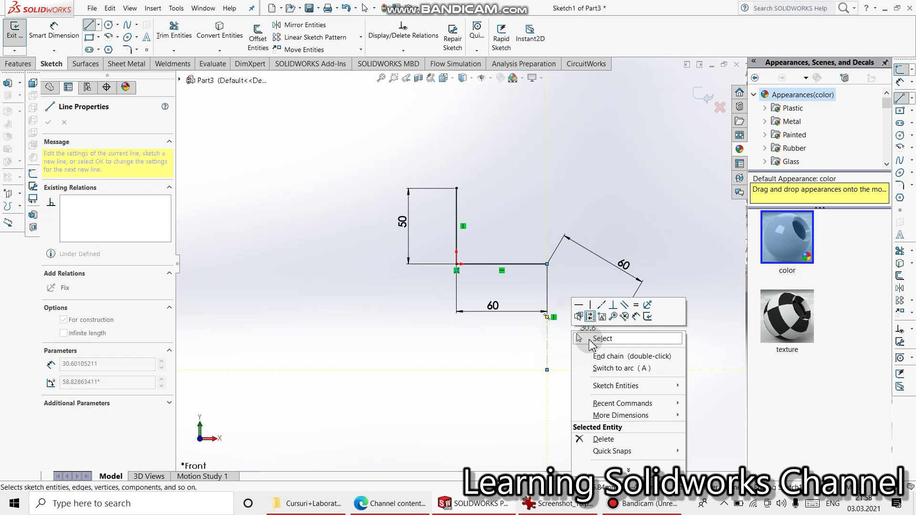
left_click(591, 351)
key("Escape")
Check the reference drawing and dimension the vertical centreline to 50 mm.
left_click(559, 508)
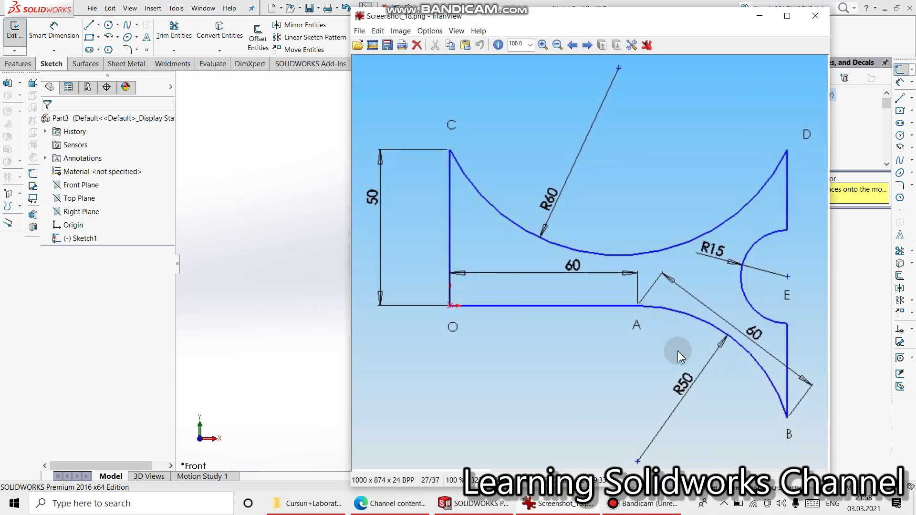
left_click(549, 505)
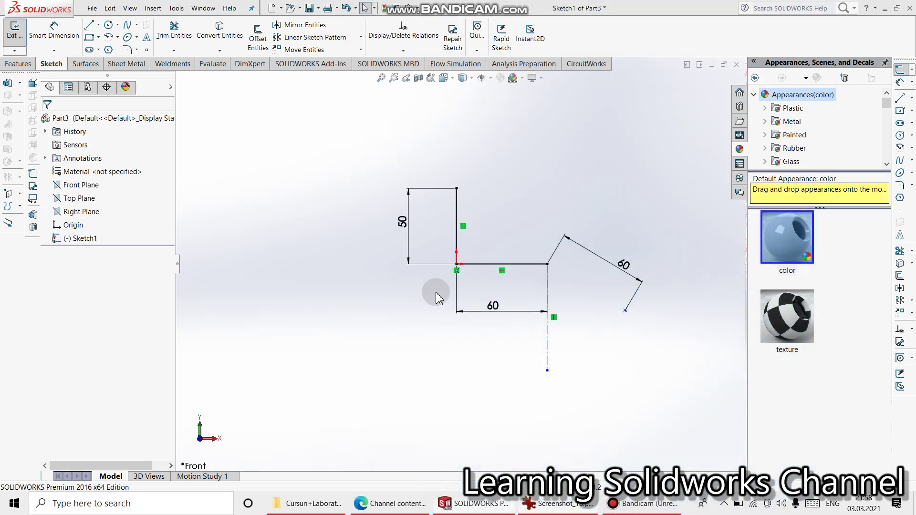
left_click(54, 31)
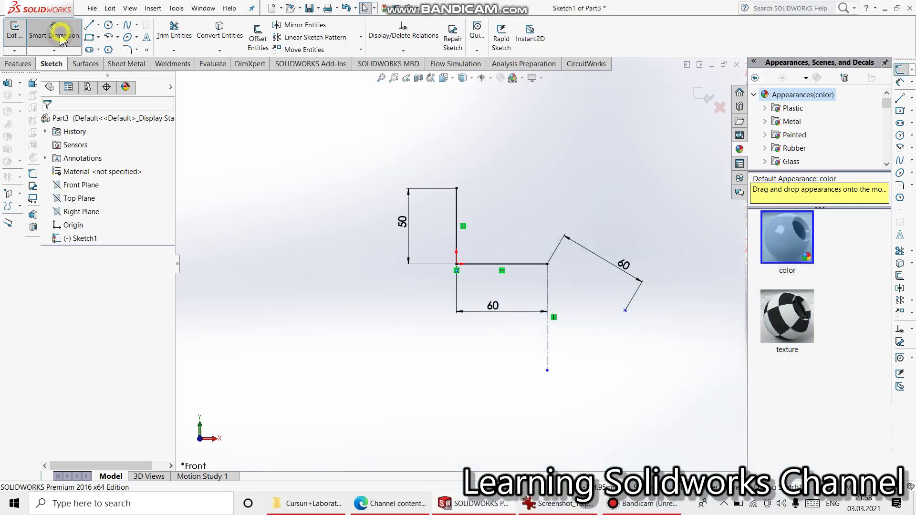
left_click(548, 348)
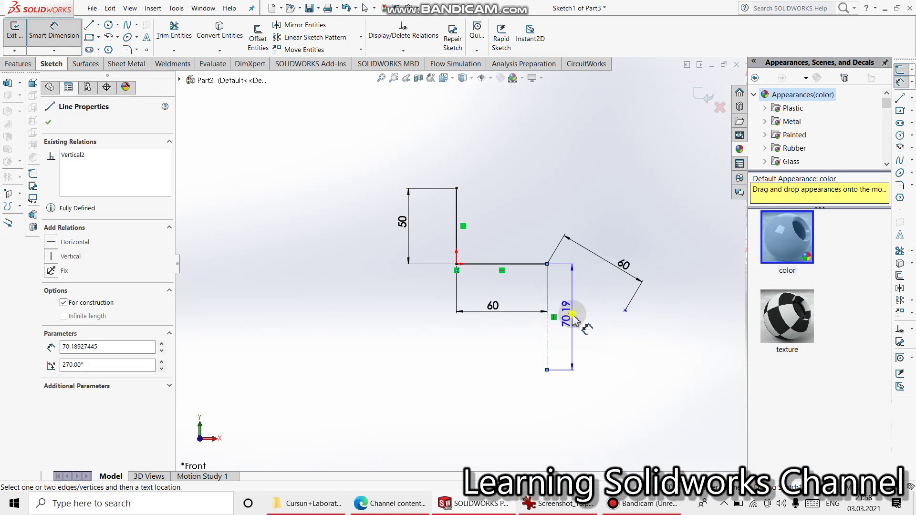
left_click(572, 315)
key("Return")
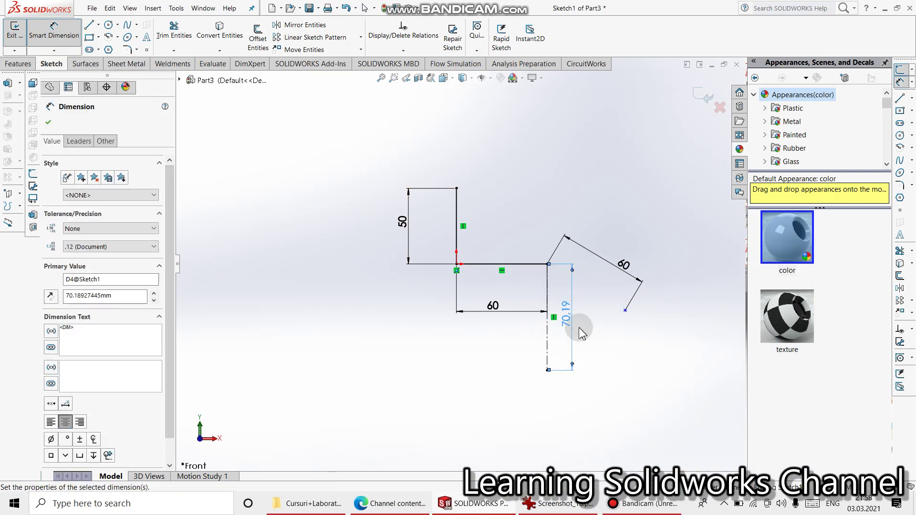
left_click(109, 24)
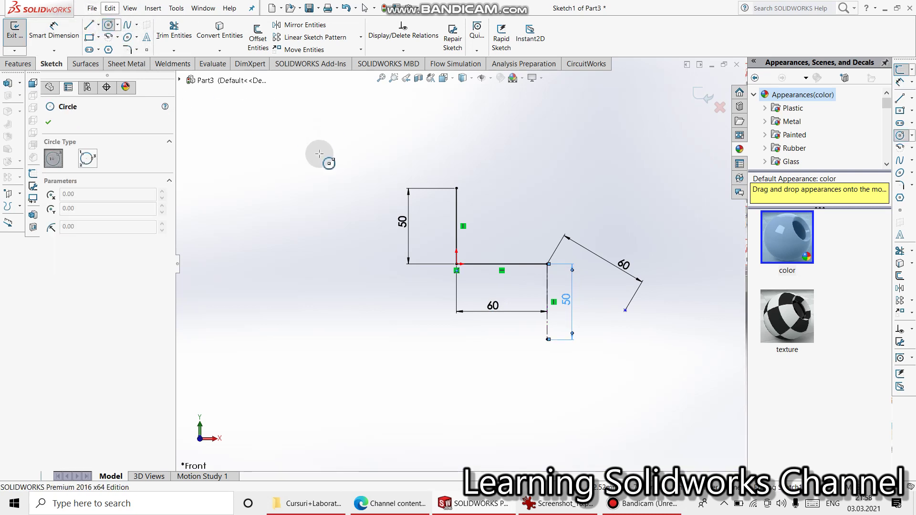
Draw a circle of radius 50 centred at the centreline's lower end.
left_click(547, 340)
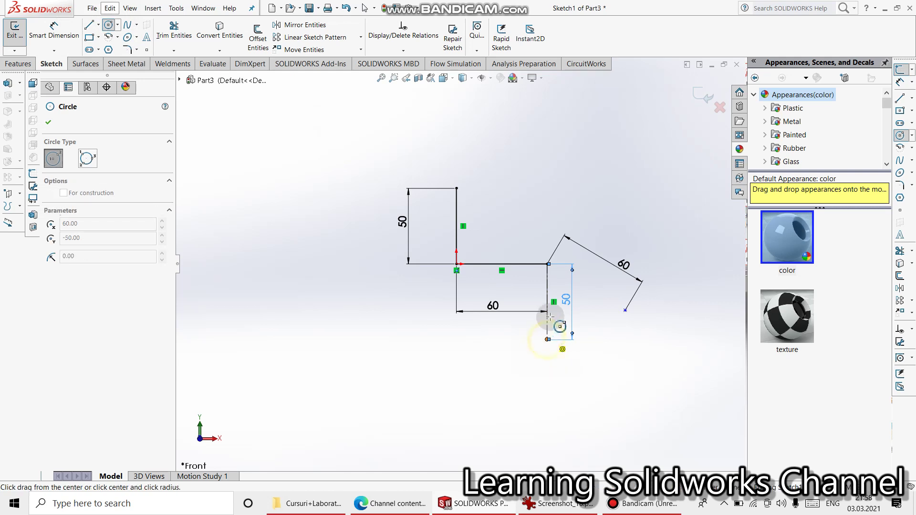
left_click(547, 263)
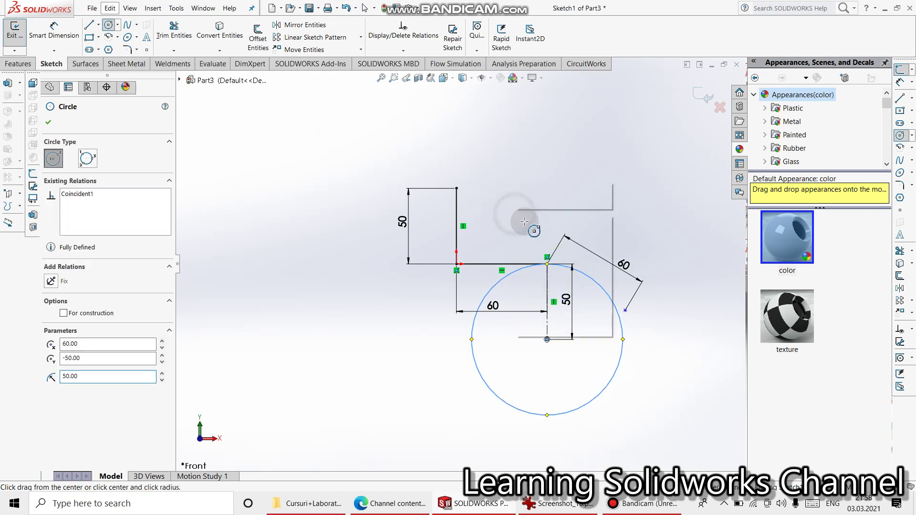
right_click(520, 217)
left_click(530, 220)
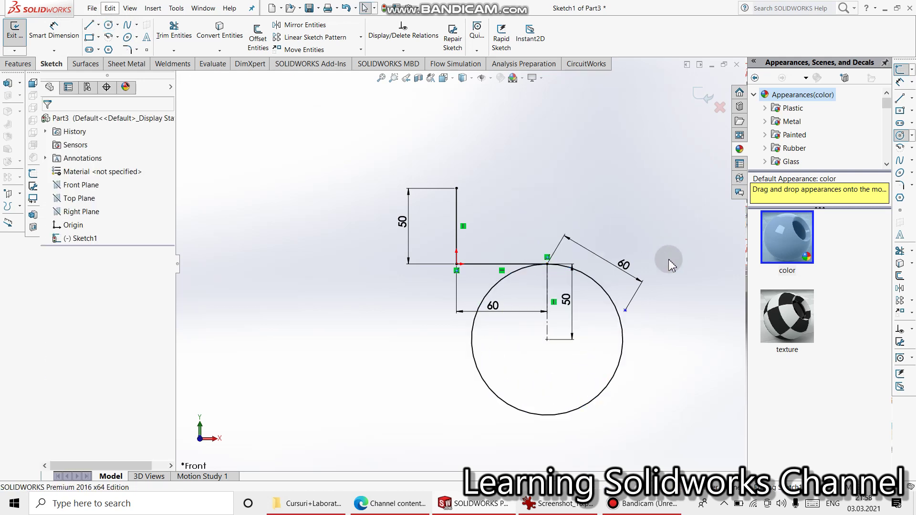
Make the angled 60 line's endpoint coincident with the circle.
left_click(625, 311)
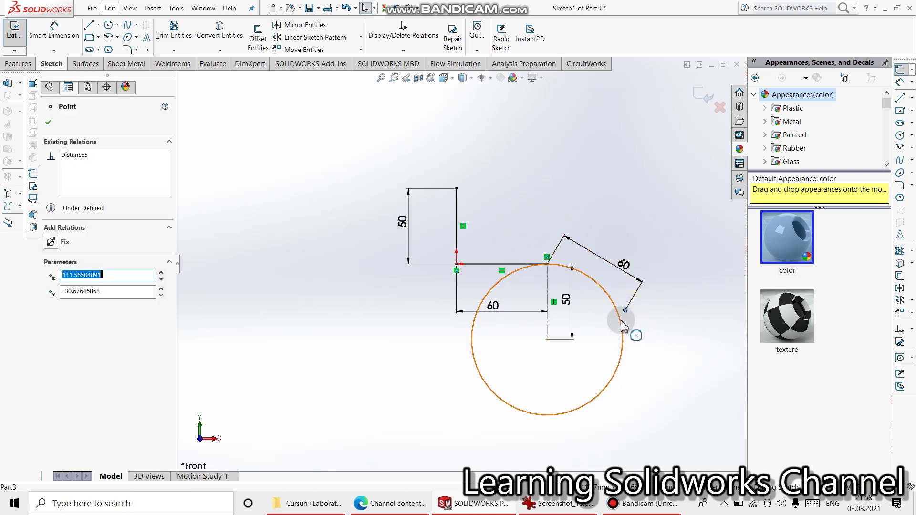
left_click(621, 322, "ctrl")
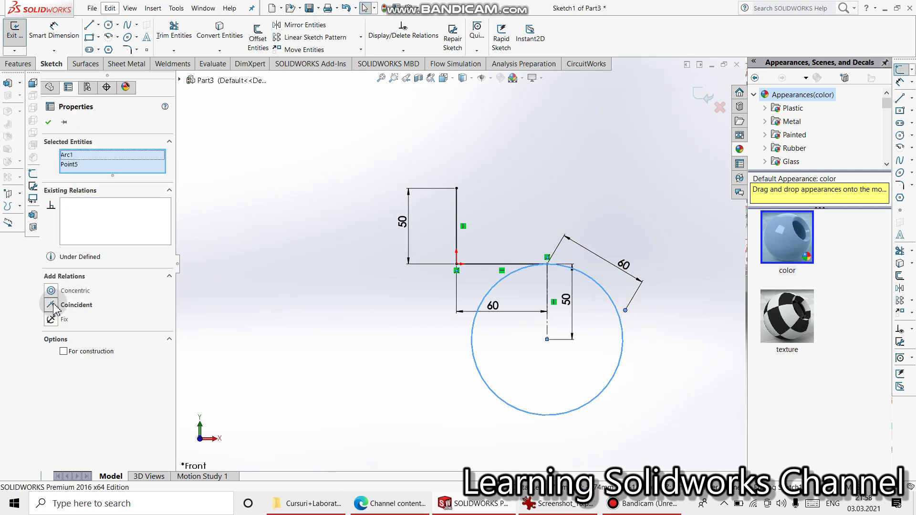
left_click(53, 306)
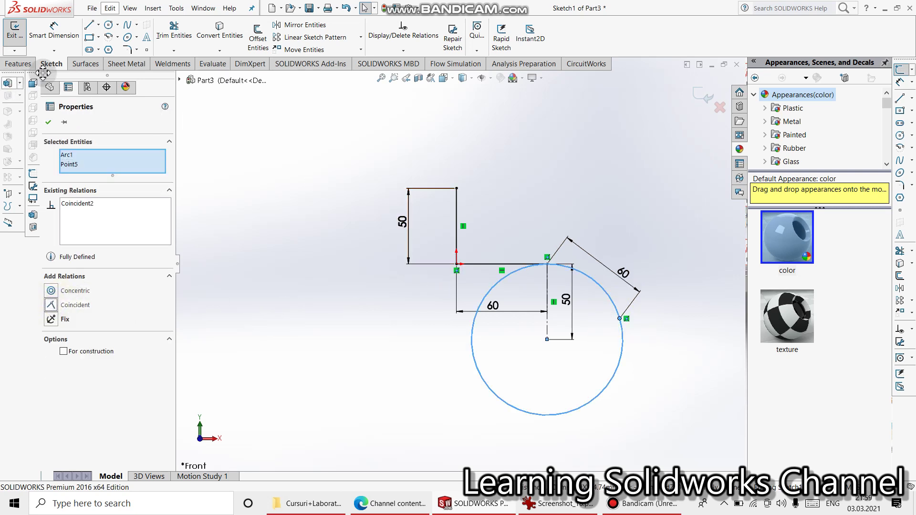
left_click(49, 122)
left_click(89, 25)
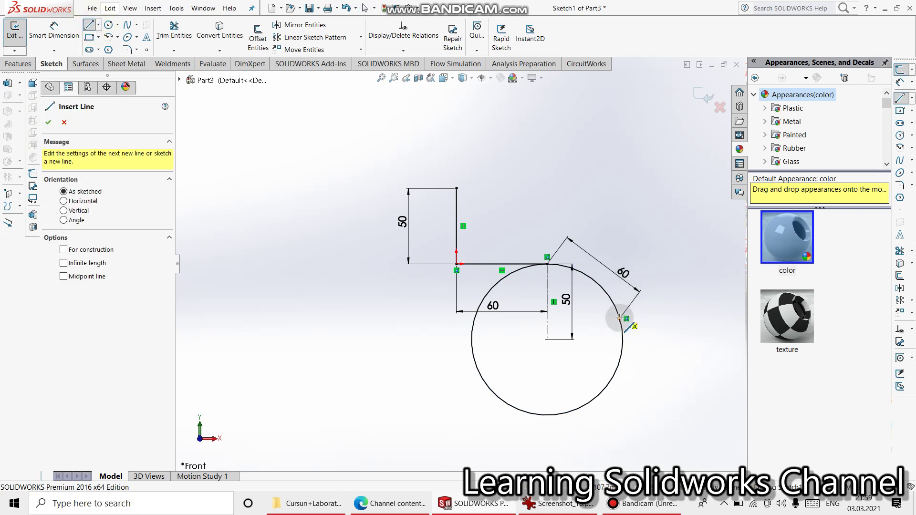
Draw a vertical line from the point on the circle up to the top of the left 50 line.
left_click(619, 318)
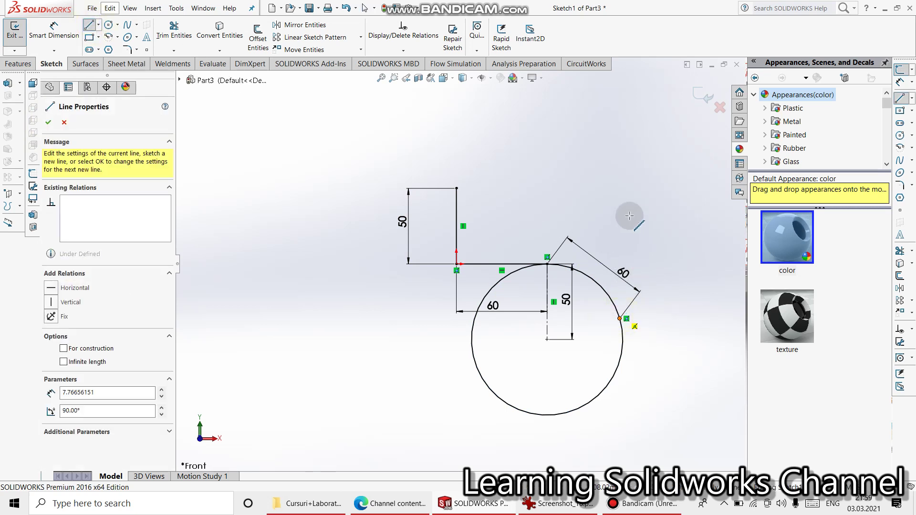
left_click(620, 188)
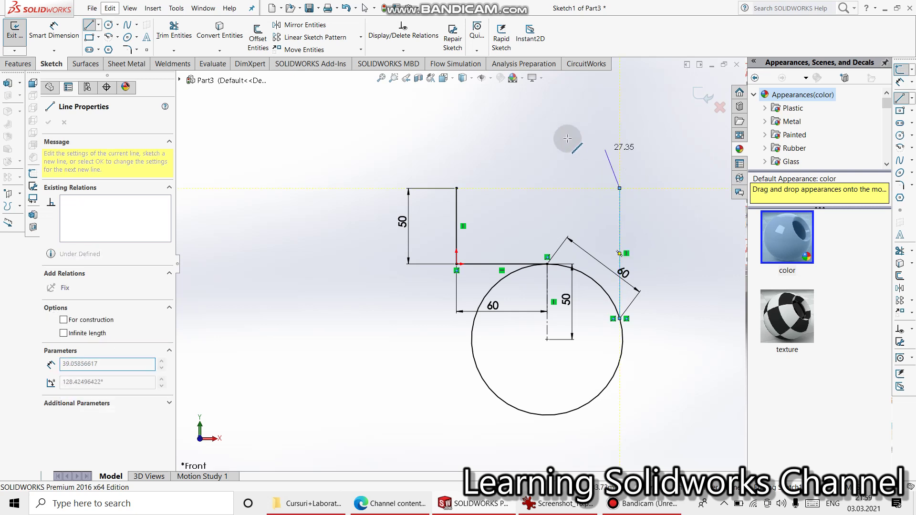
right_click(567, 138)
left_click(595, 145)
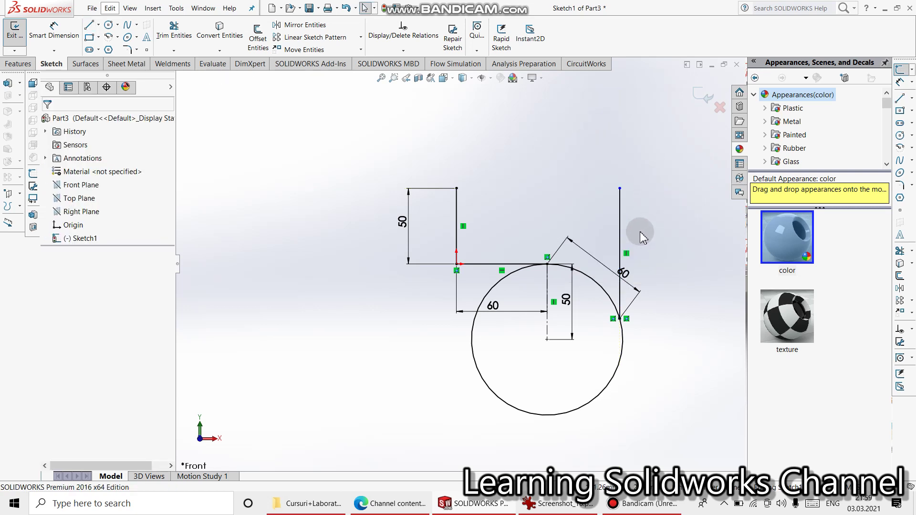
Inspect the top points of both vertical lines, then bring back the reference drawing.
left_click(456, 188)
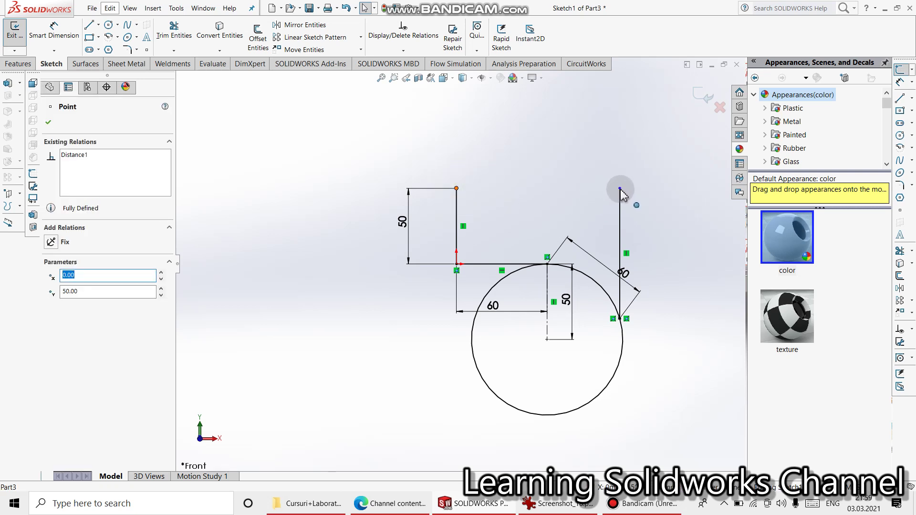
key("Escape")
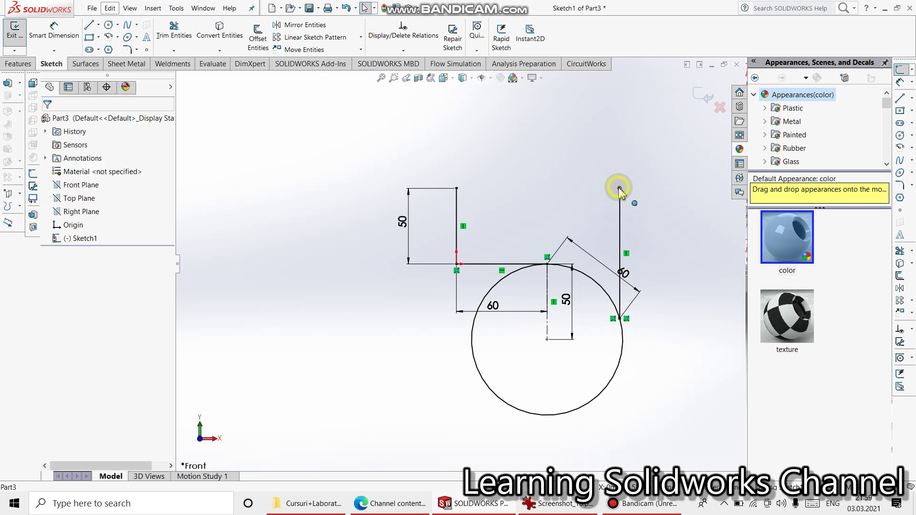
left_click(618, 188)
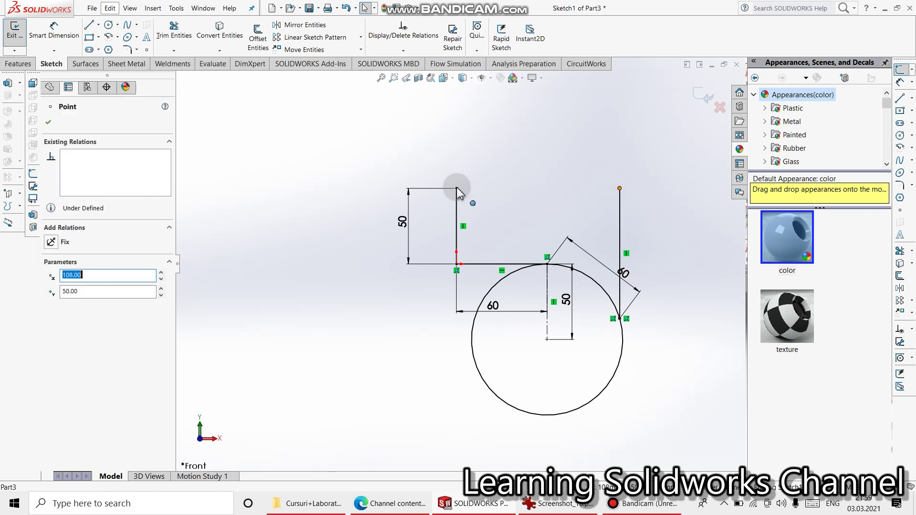
key("Escape")
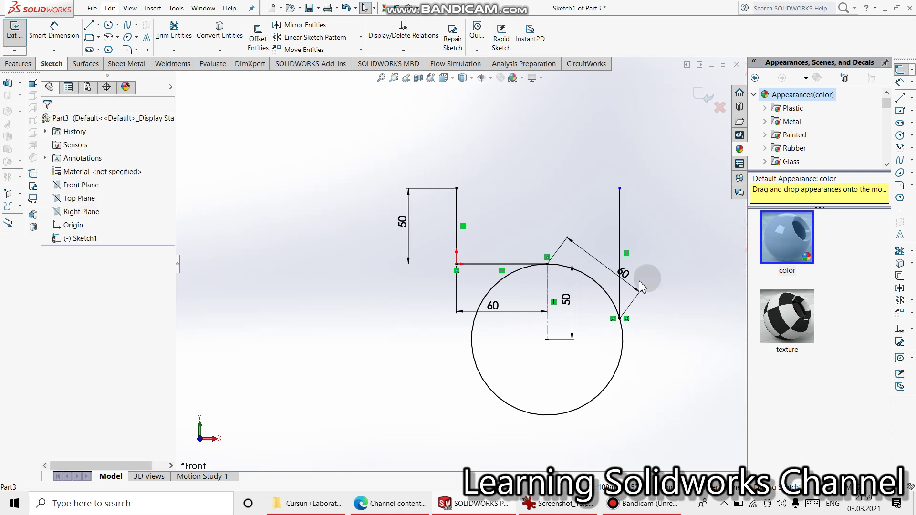
left_click(556, 503)
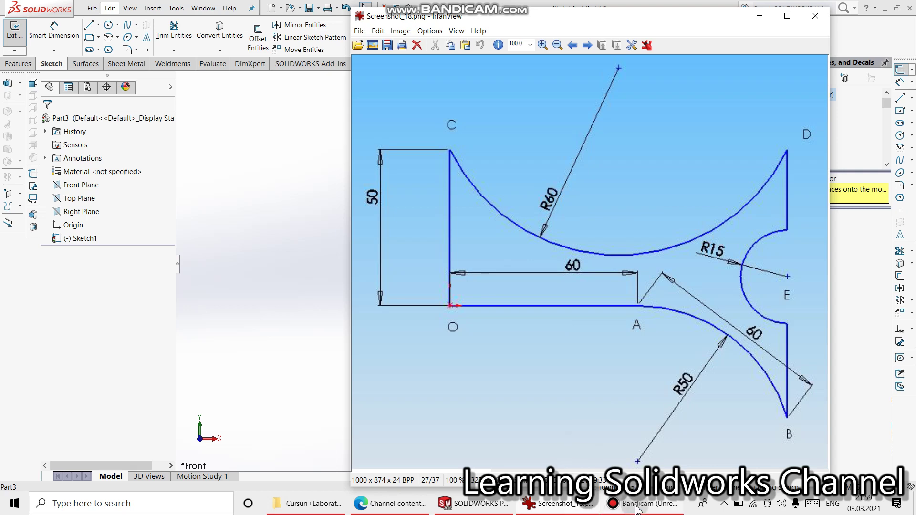
left_click(555, 503)
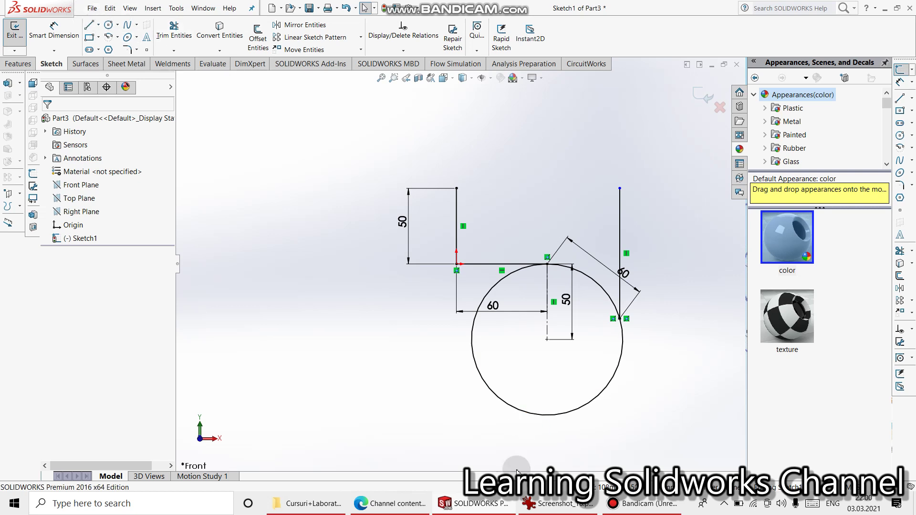
left_click(545, 506)
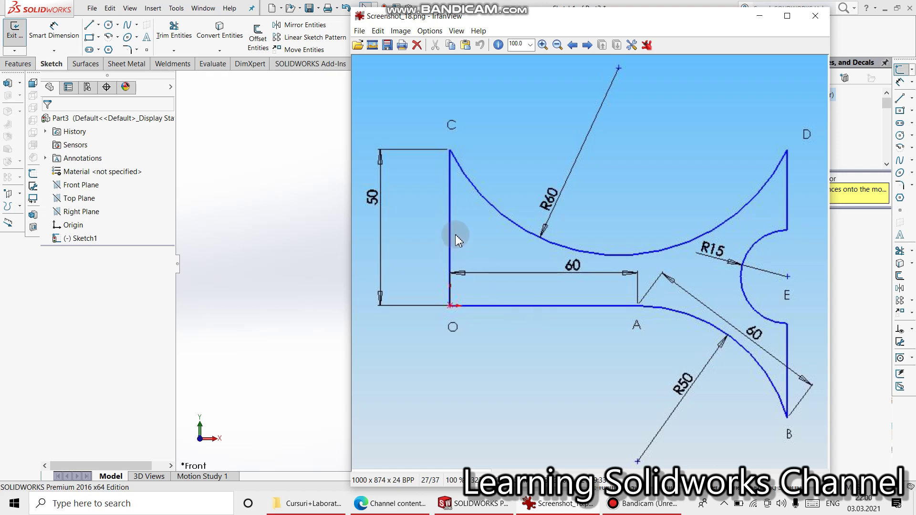
left_click(496, 509)
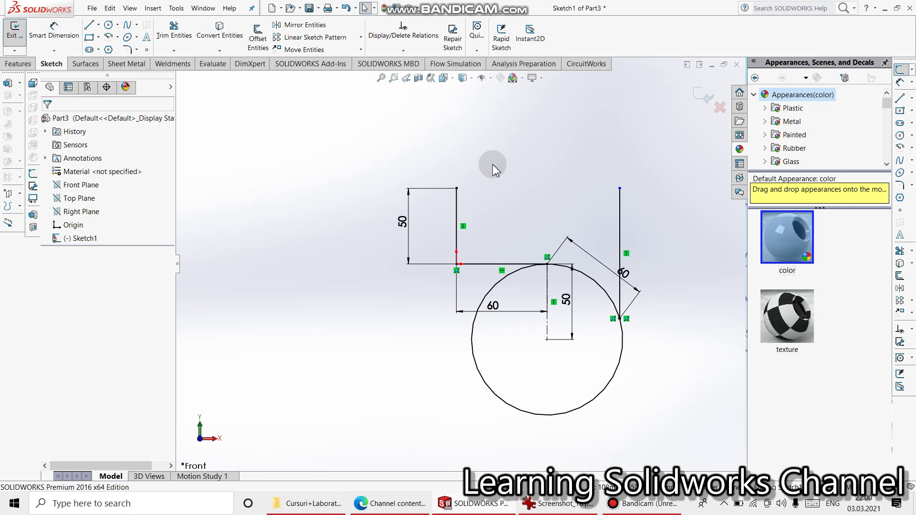
Draw a new circle above the existing sketch and set its diameter to 120.
left_click(108, 25)
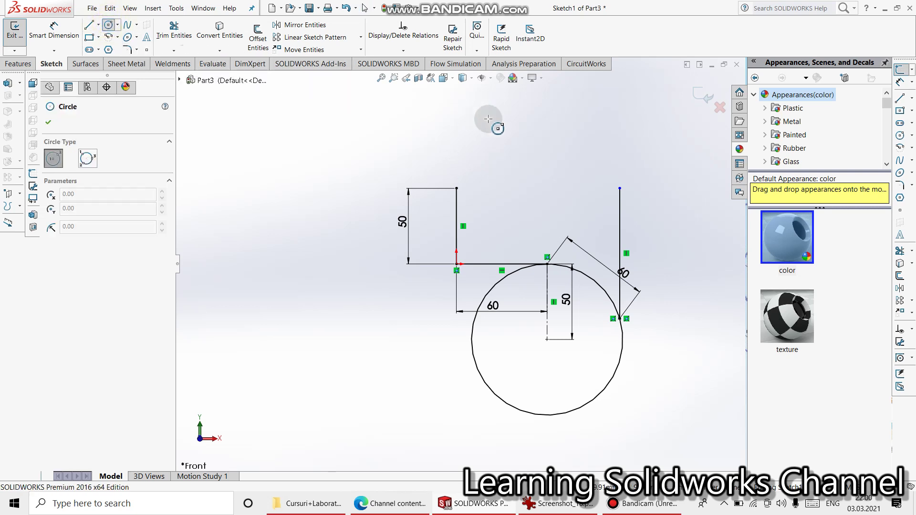
left_click_drag(527, 133, 568, 200)
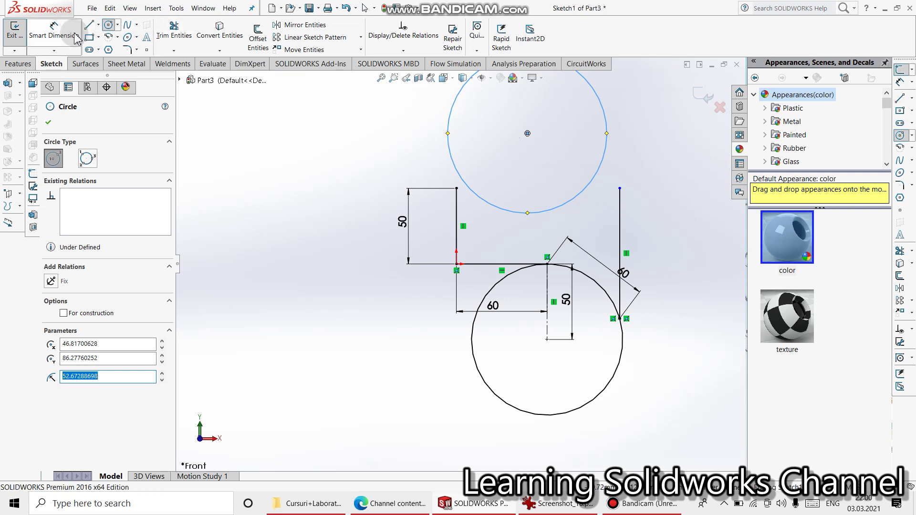
left_click(54, 31)
left_click(447, 126)
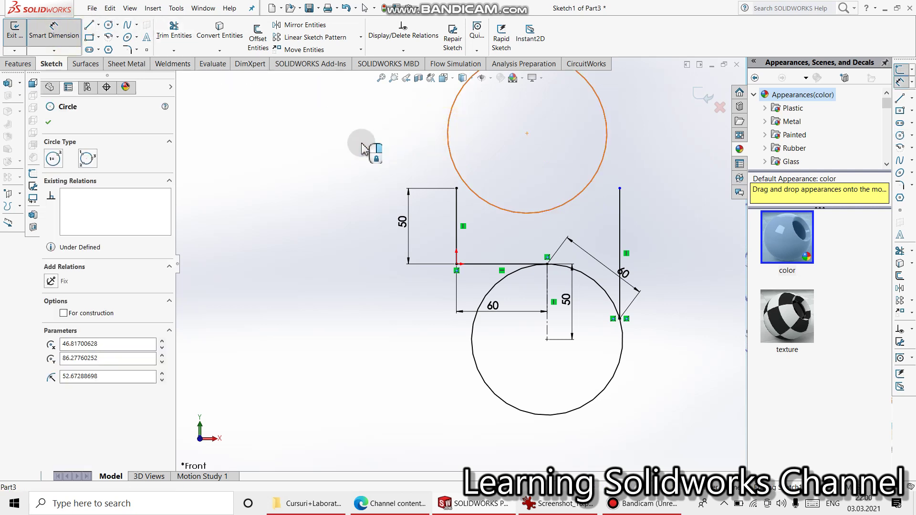
left_click(354, 148)
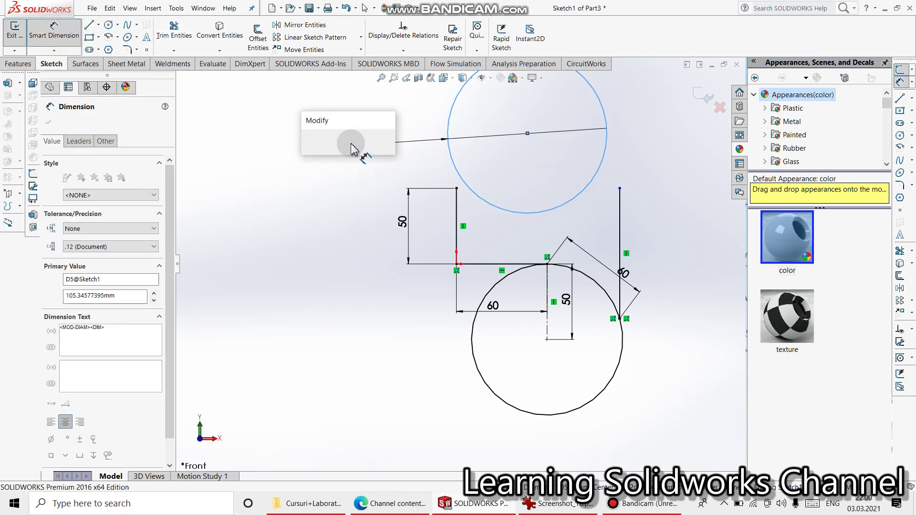
key("Return")
type("120")
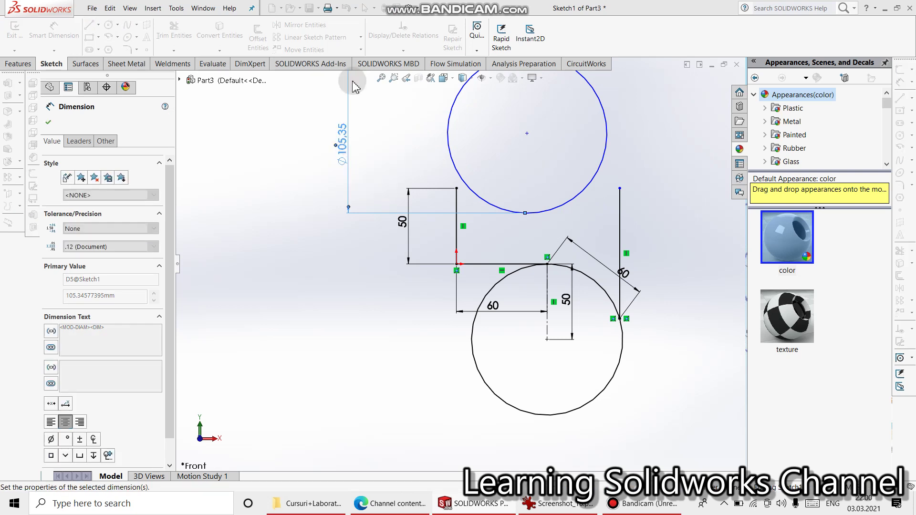
key("Return")
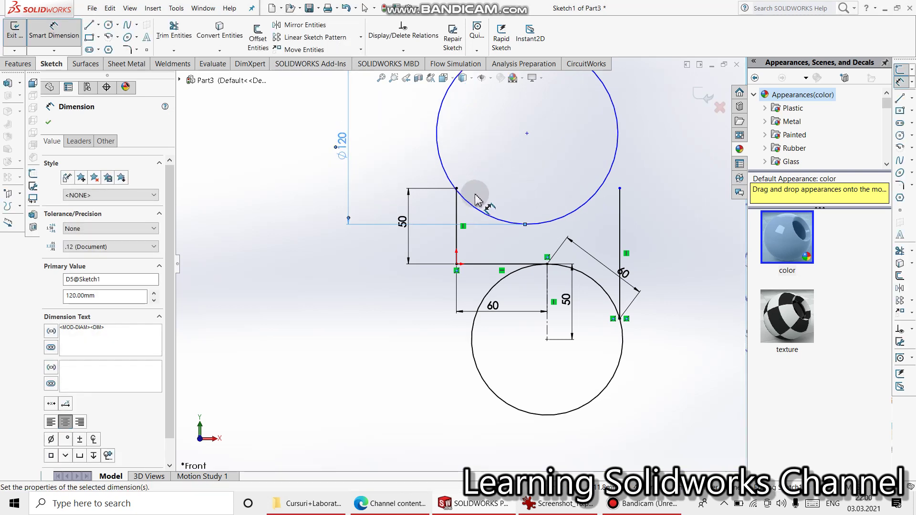
right_click(304, 150)
left_click(324, 180)
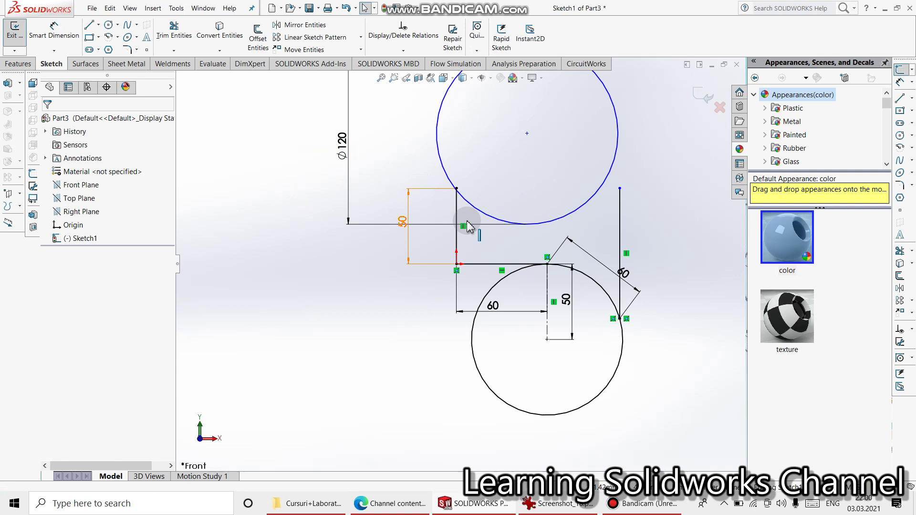
Make the 120 circle coincident with the left vertical line's top endpoint.
scroll(472, 210, "down", 4)
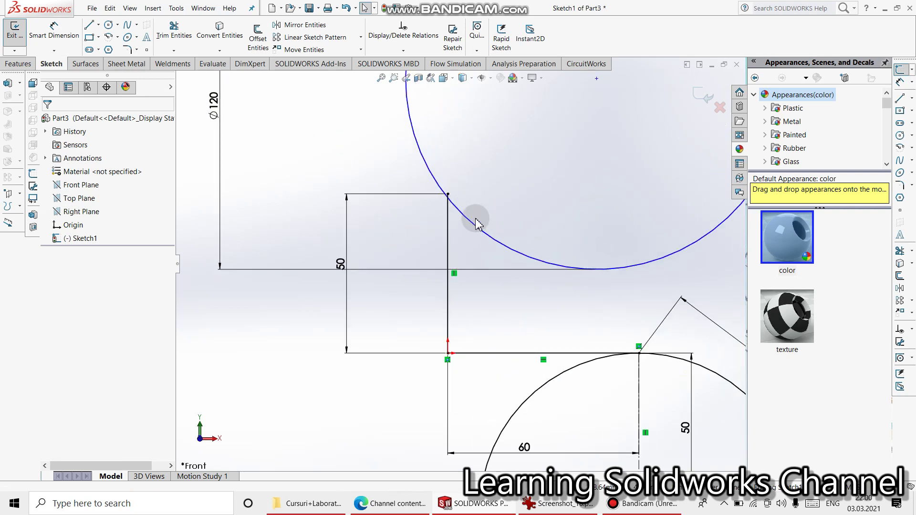
left_click(449, 196)
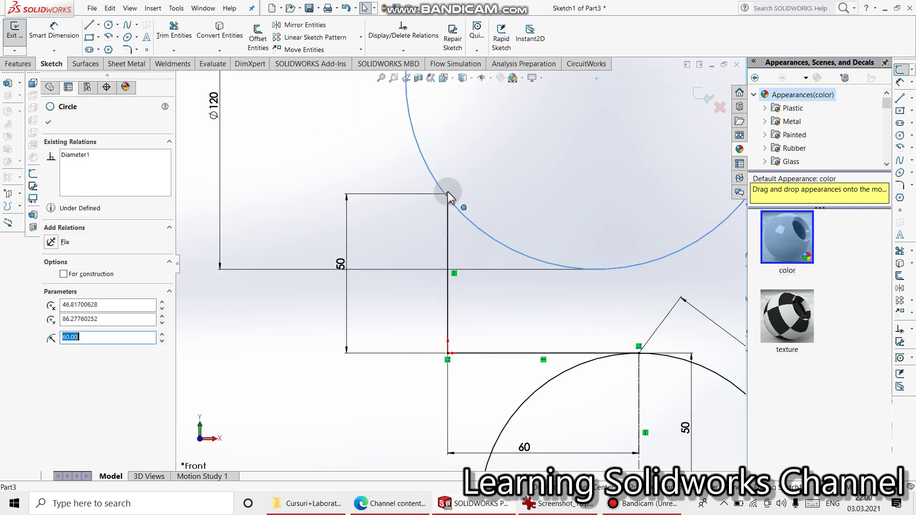
left_click(447, 194, "ctrl")
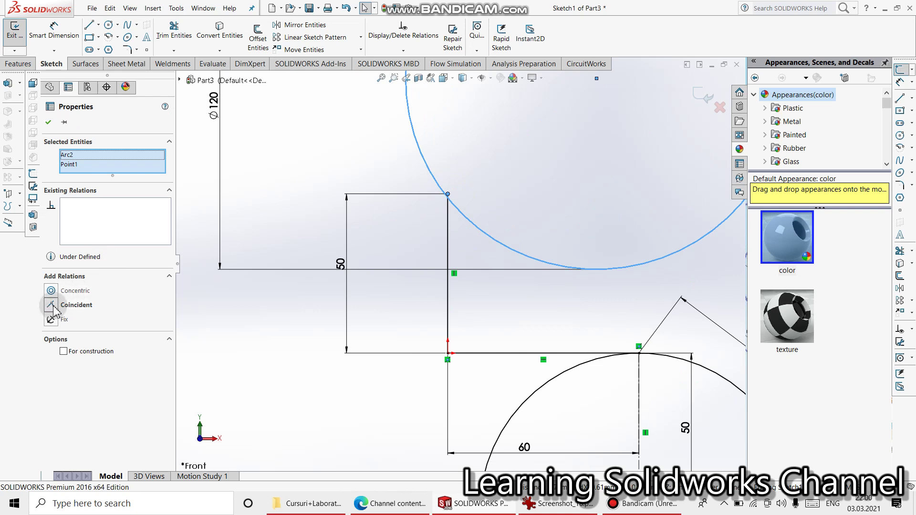
left_click(52, 305)
scroll(629, 205, "up", 3)
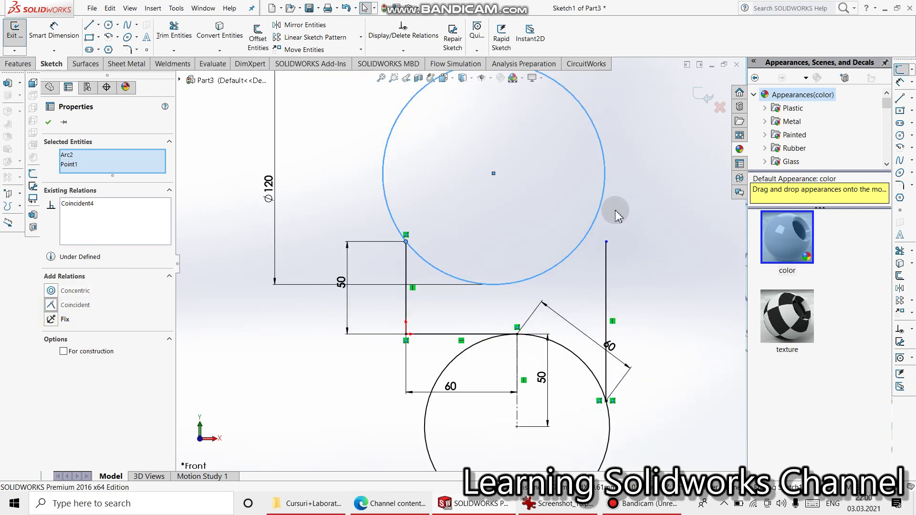
scroll(619, 215, "down", 3)
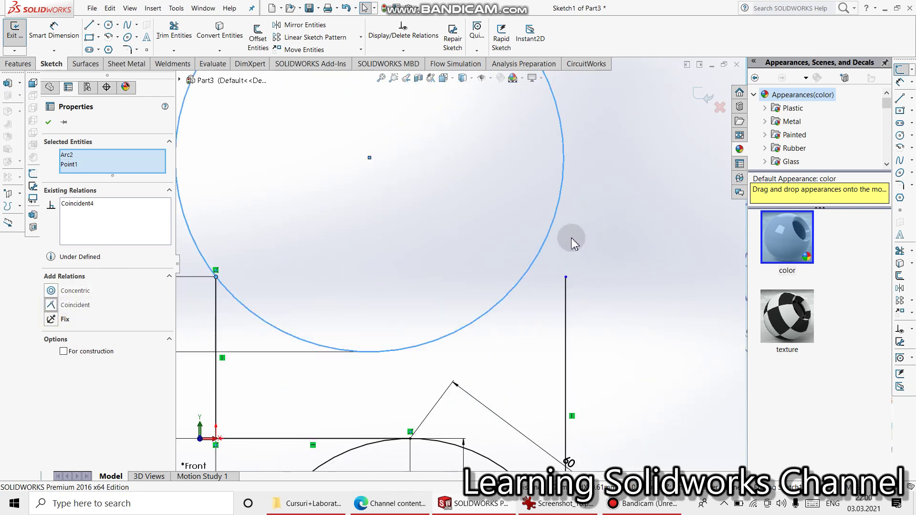
Make the circle coincident with the right vertical line's top endpoint and accept the relations.
left_click(566, 278, "ctrl")
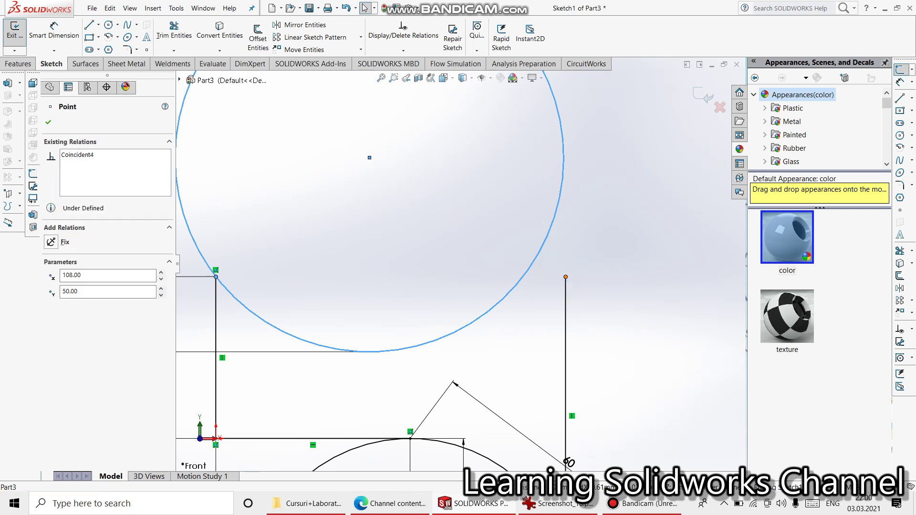
key("Escape")
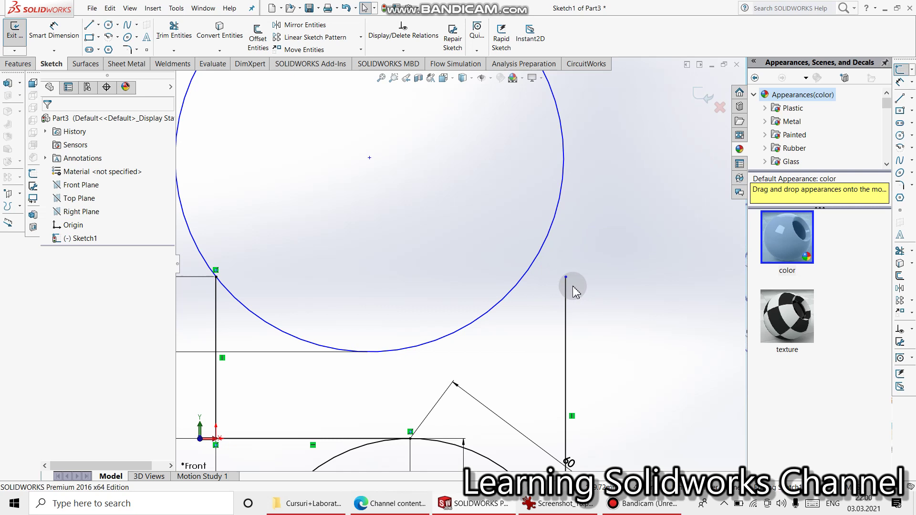
left_click(559, 277)
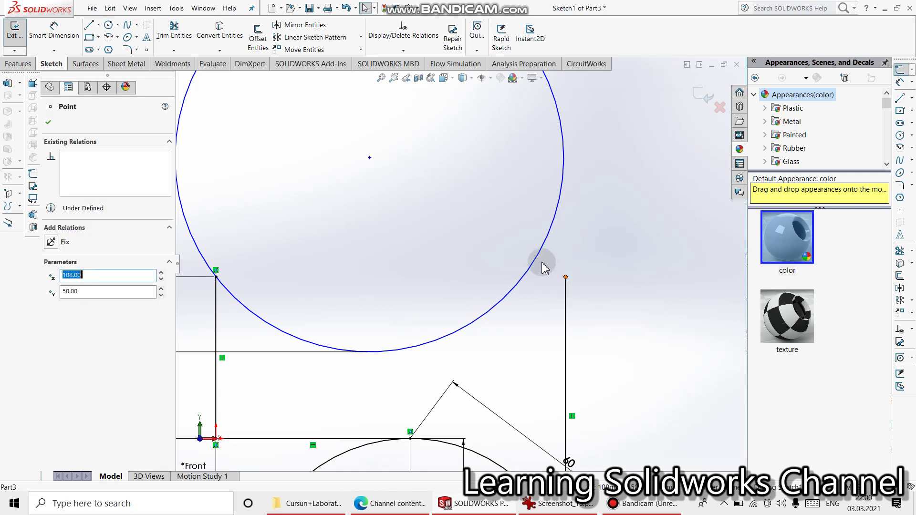
left_click(535, 261, "ctrl")
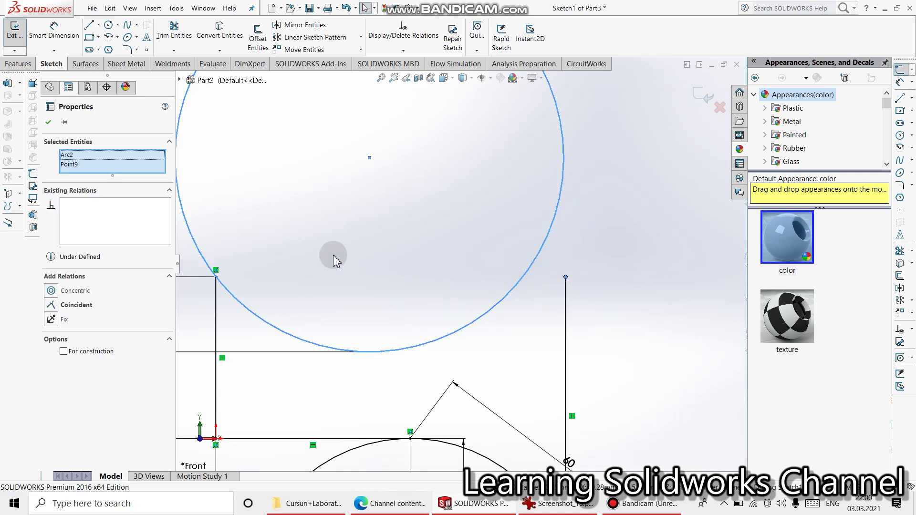
left_click(51, 305)
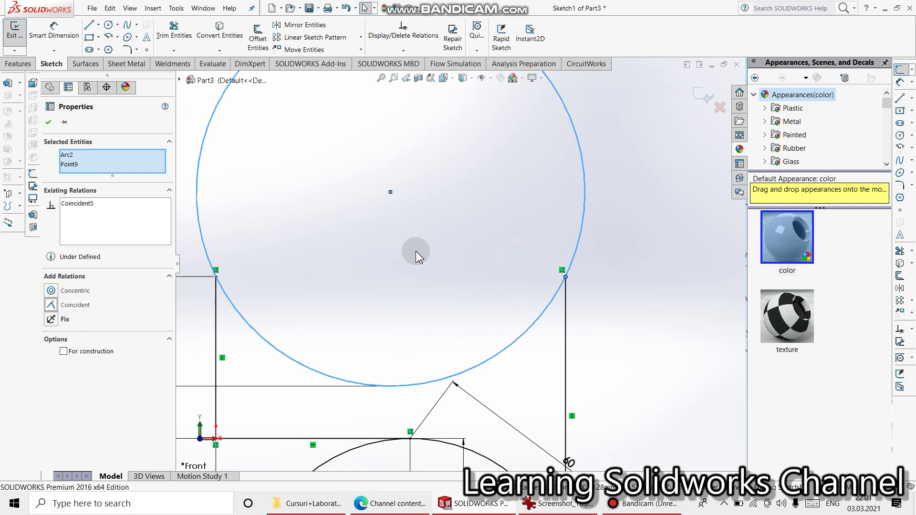
scroll(424, 250, "up", 5)
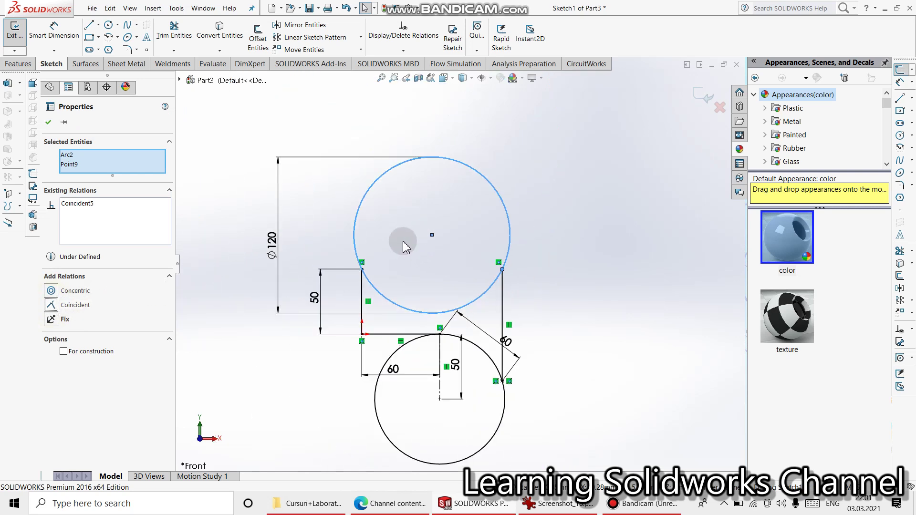
scroll(403, 246, "down", 2)
middle_click_drag(516, 245, 505, 250, "ctrl")
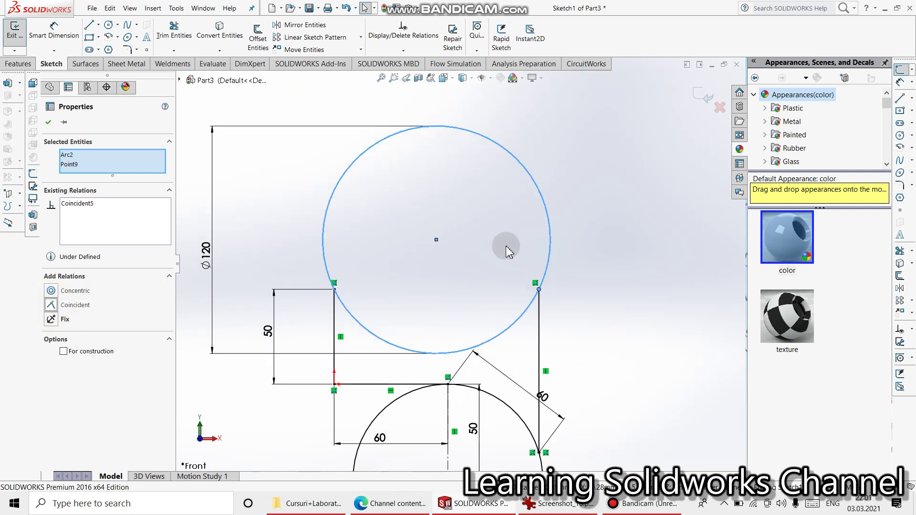
left_click(48, 123)
Compare the sketch against the reference drawing again.
scroll(543, 276, "up", 3)
scroll(520, 322, "down", 4)
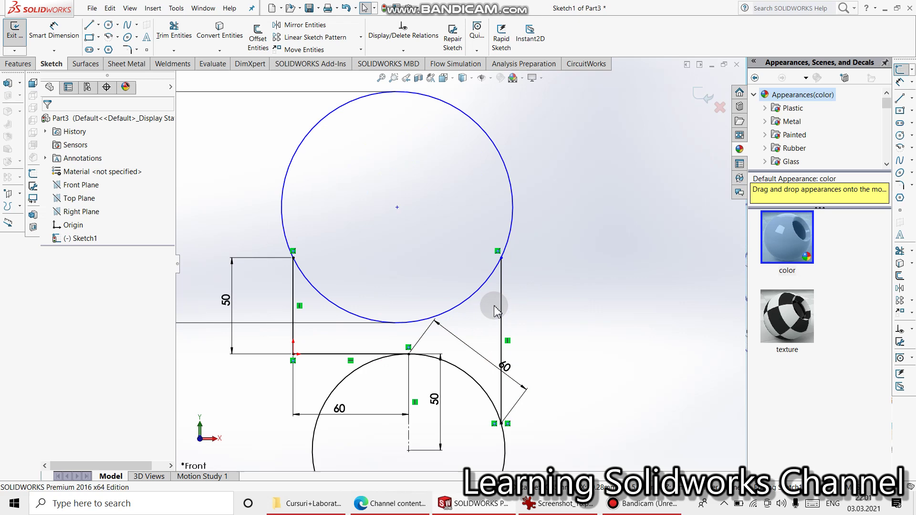
left_click(559, 506)
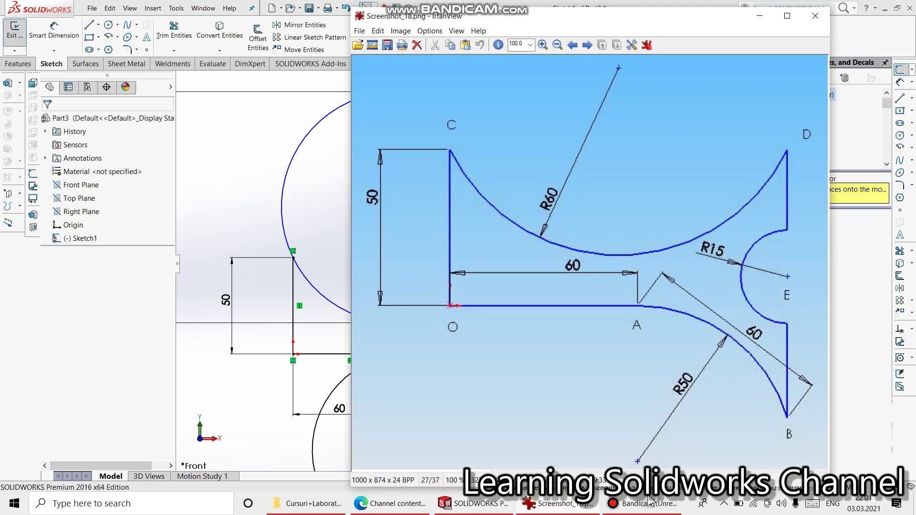
left_click(490, 509)
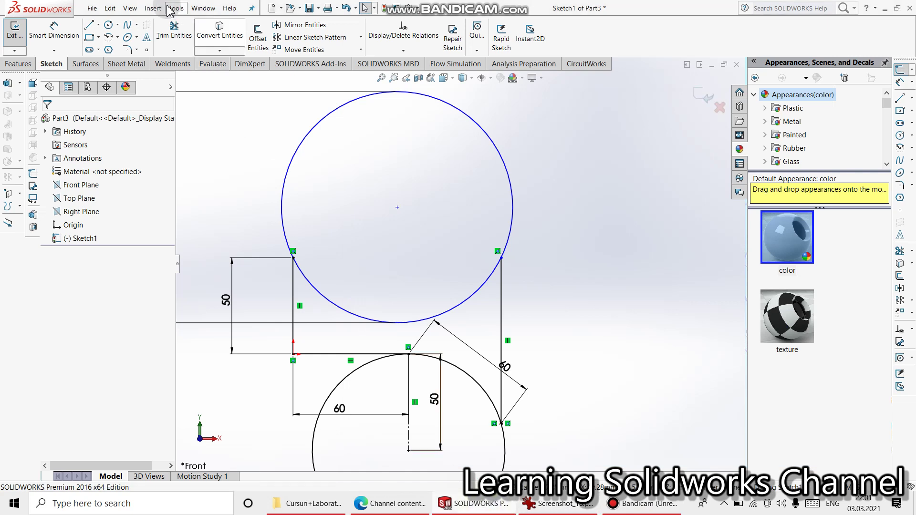
left_click(109, 24)
scroll(503, 334, "down", 3)
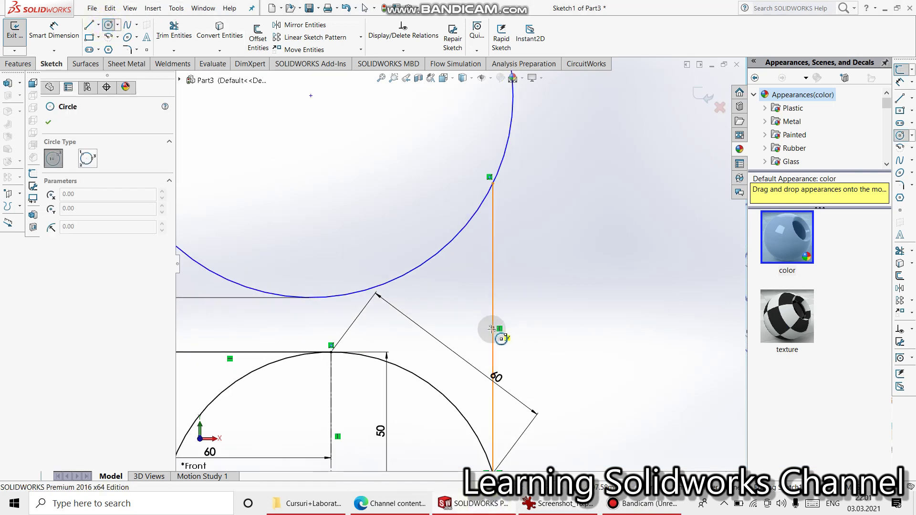
Draw a small circle, radius about 12.6, centred on the right vertical line.
left_click(492, 329)
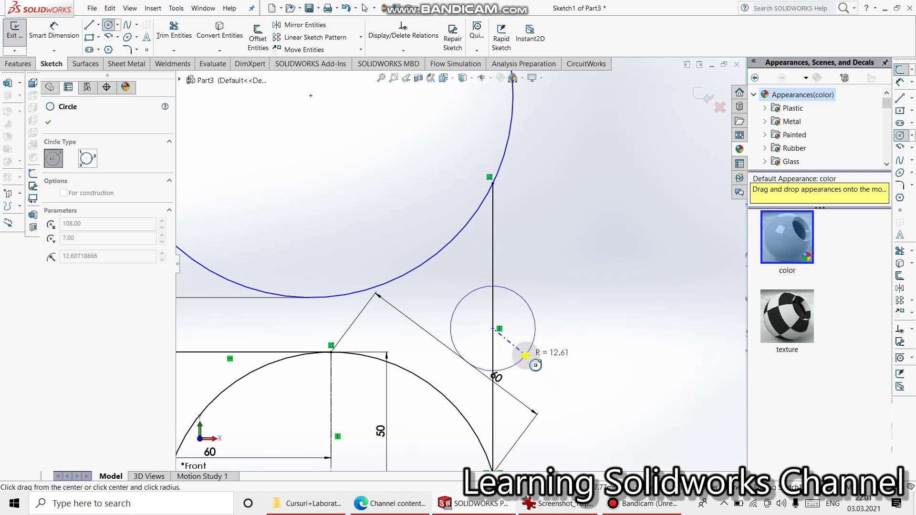
left_click(524, 356)
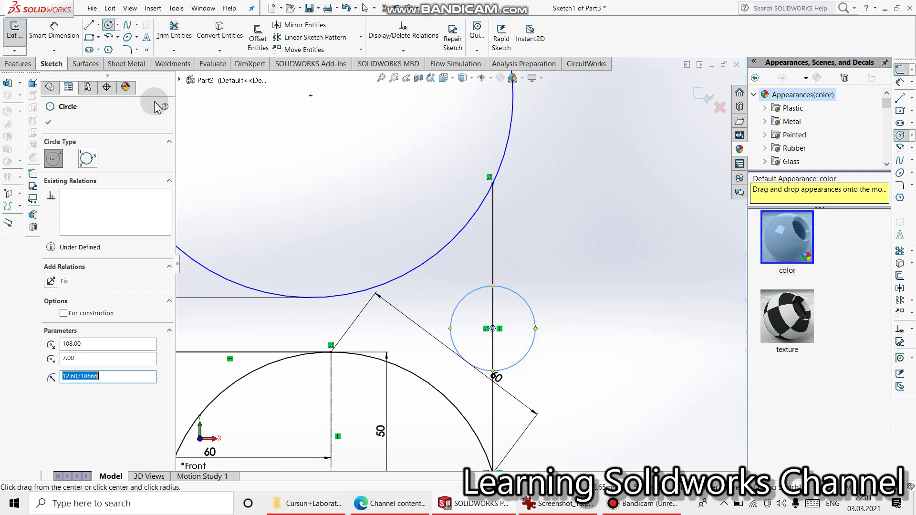
left_click(543, 508)
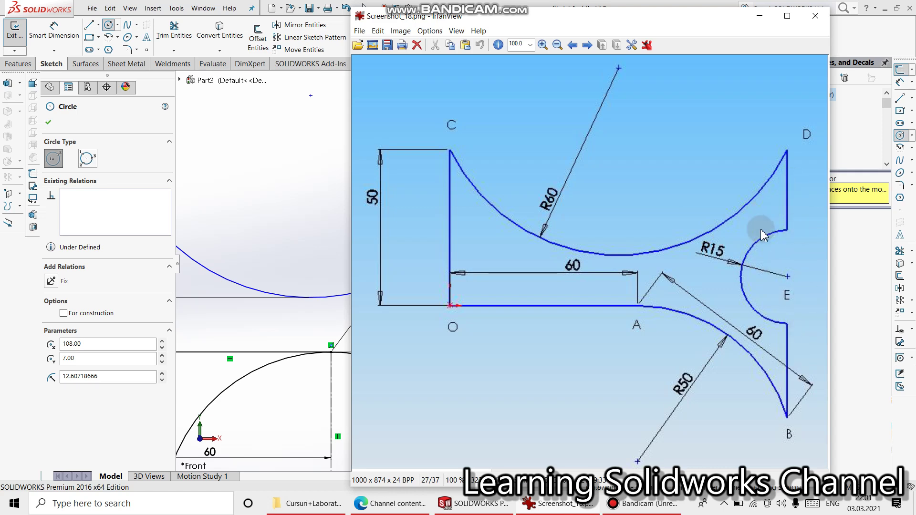
left_click(480, 508)
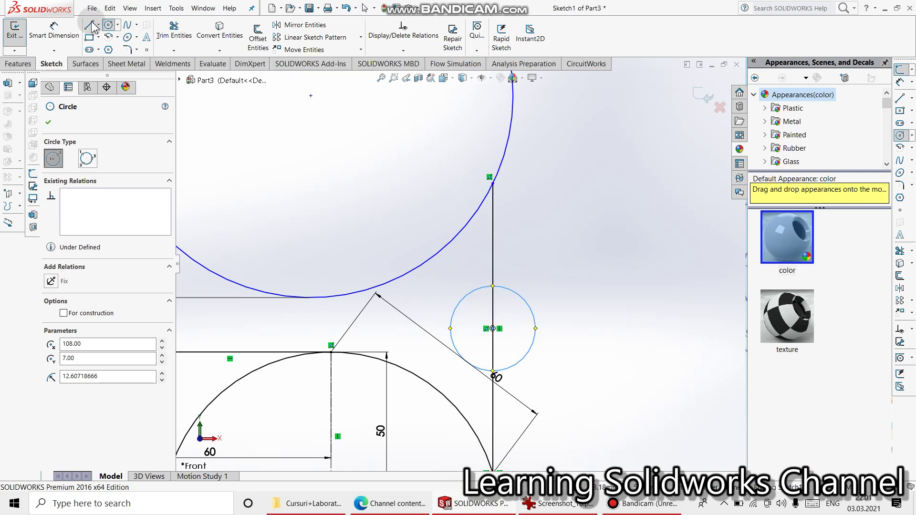
left_click(54, 29)
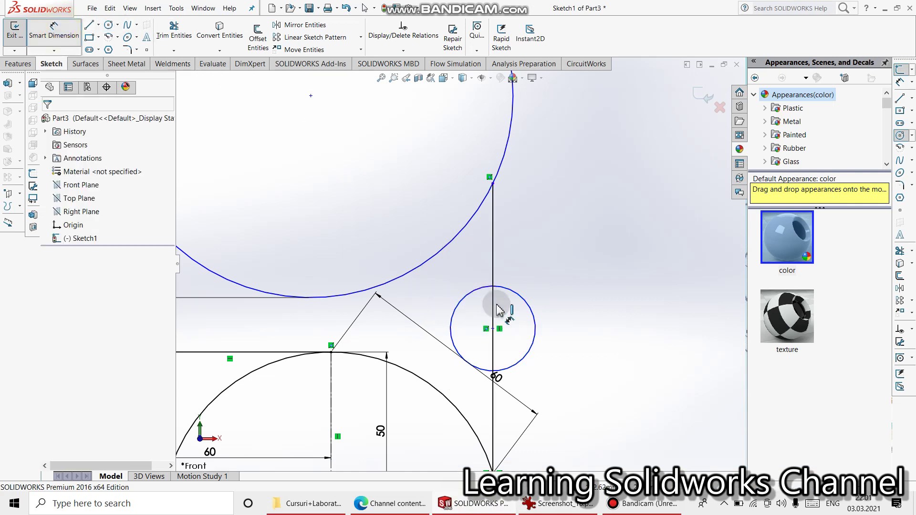
Dimension the small circle on the right at a 30 mm diameter.
left_click(524, 302)
left_click(562, 236)
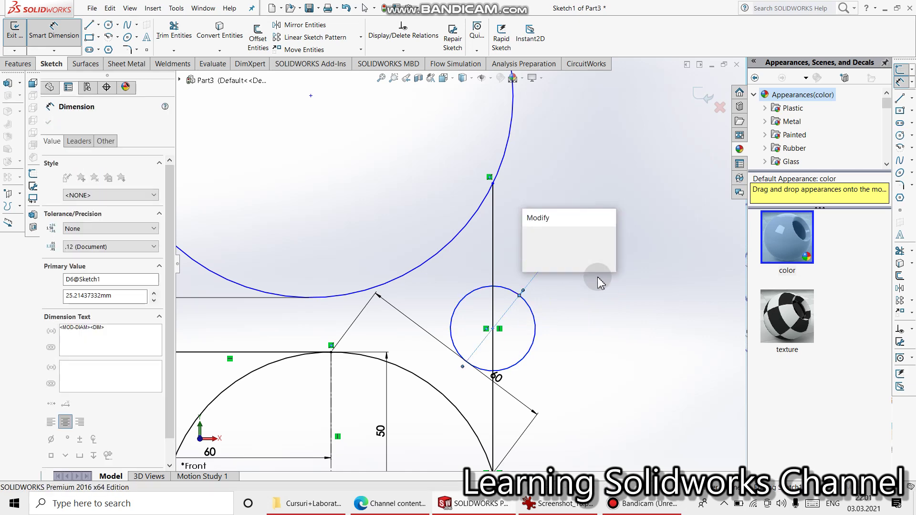
key("Return")
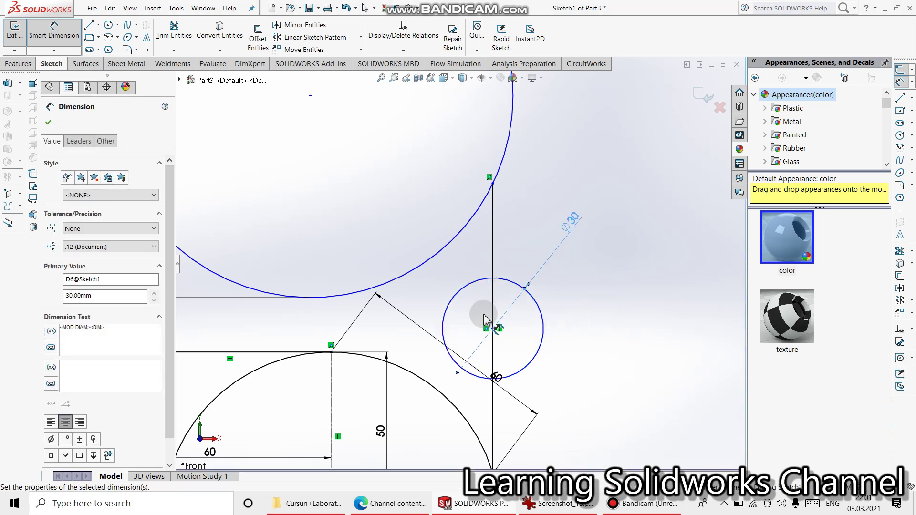
Check the reference drawing again, then return to the SOLIDWORKS sketch.
left_click(545, 509)
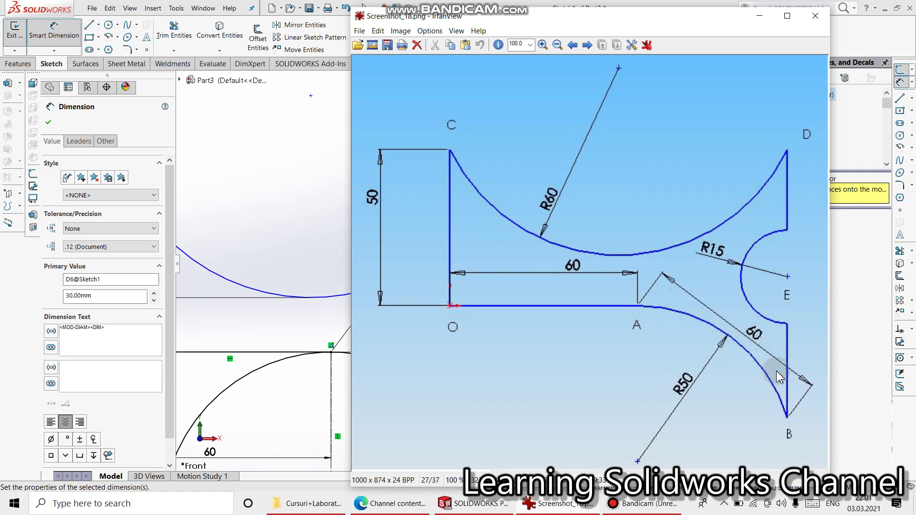
left_click(472, 503)
scroll(381, 224, "up", 2)
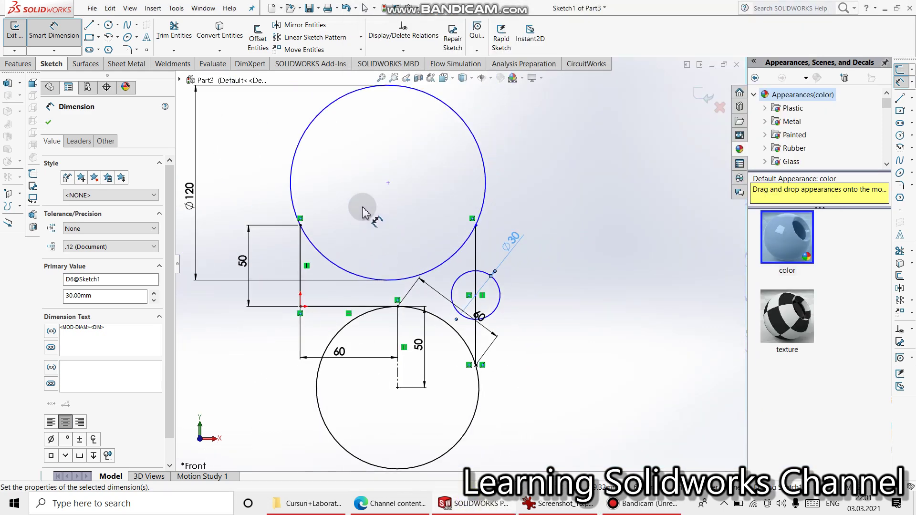
scroll(360, 208, "down", 3)
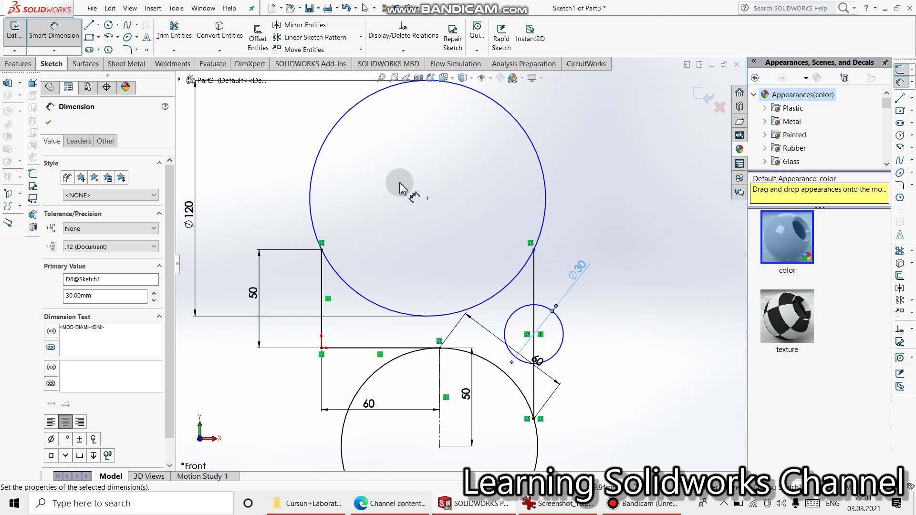
Power-trim the ⌀120, ⌀30 and R50 circles down to the arcs forming the profile.
left_click(175, 33)
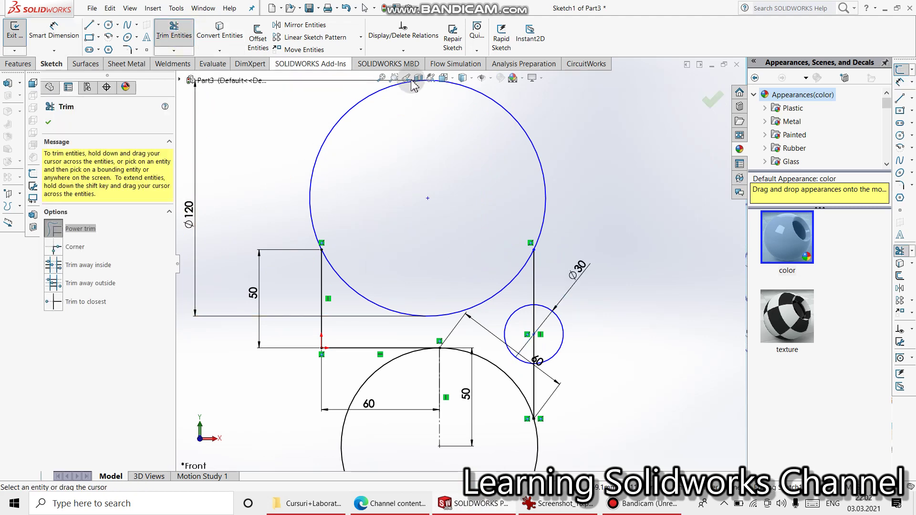
left_click(535, 194)
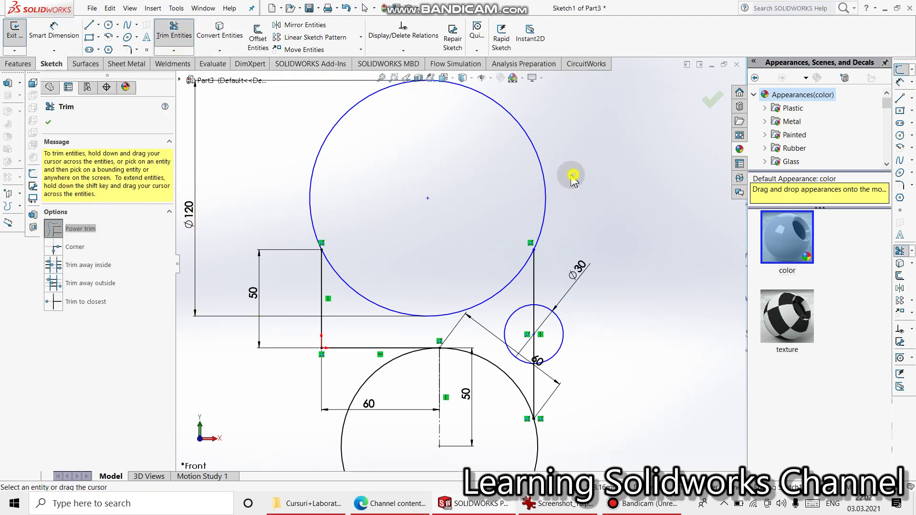
mouse_move(572, 178)
left_mouse_down()
mouse_move(518, 176)
mouse_move(582, 221)
mouse_move(587, 280)
mouse_move(557, 281)
mouse_move(528, 321)
mouse_move(591, 348)
mouse_move(576, 423)
left_mouse_up()
scroll(580, 396, "up", 2)
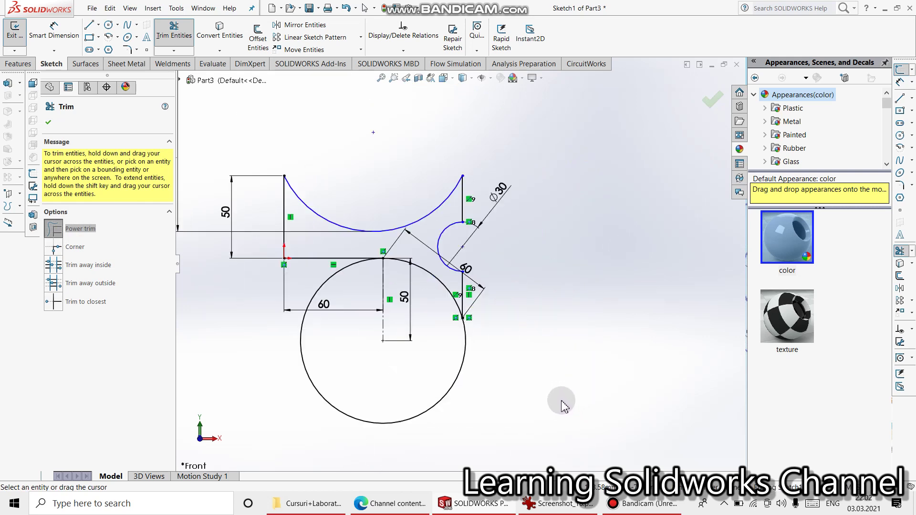
left_click_drag(448, 384, 409, 374)
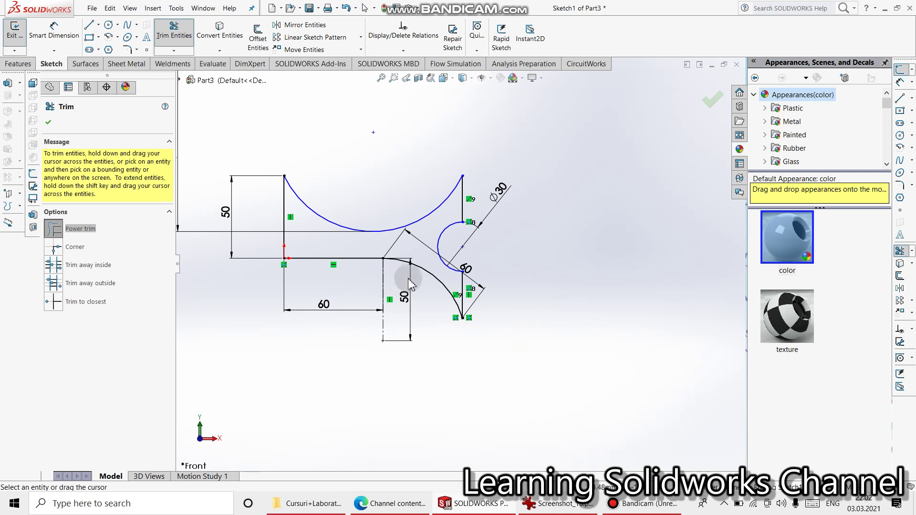
scroll(353, 261, "down", 3)
scroll(358, 258, "up", 3)
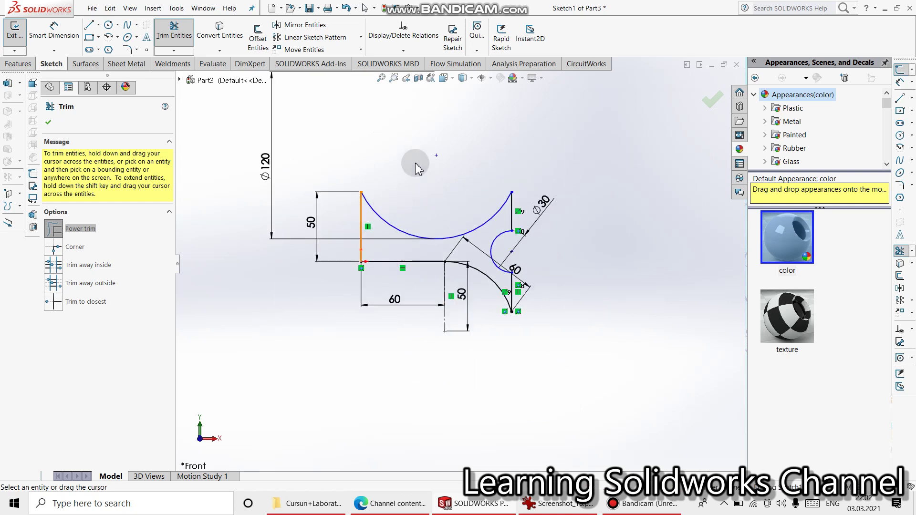
scroll(415, 160, "up", 2)
left_click_drag(420, 130, 393, 172)
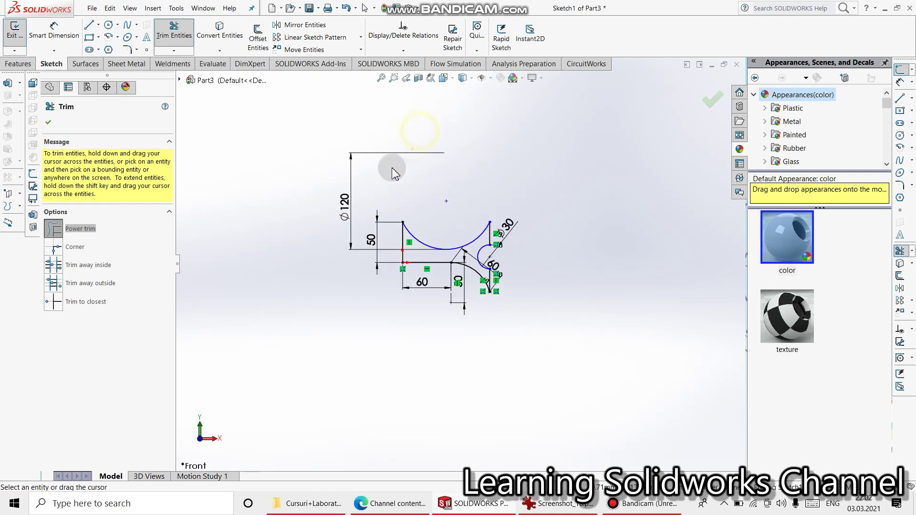
Exit trimming and move the 60 dimension below the profile.
right_click(448, 139)
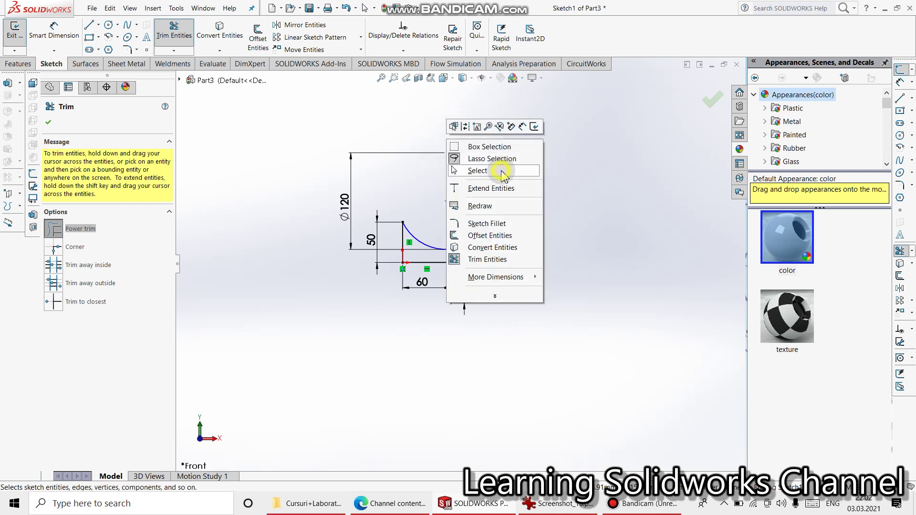
left_click(501, 170)
scroll(453, 217, "down", 4)
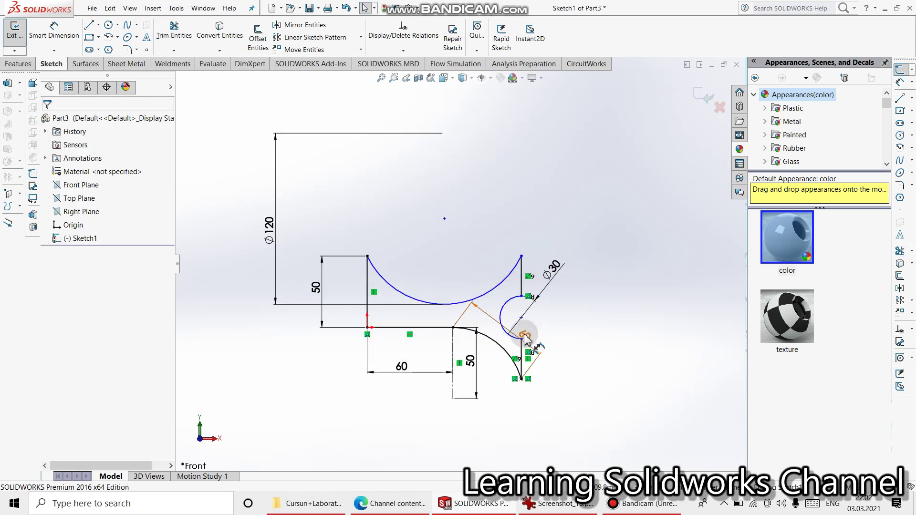
mouse_move(525, 337)
left_mouse_down()
mouse_move(496, 405)
mouse_move(466, 431)
left_mouse_up()
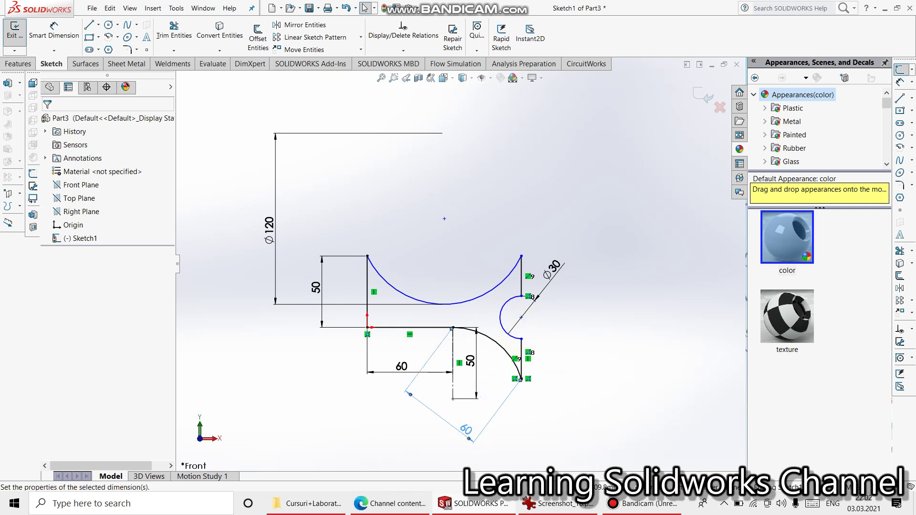
left_click(466, 432)
scroll(296, 234, "up", 2)
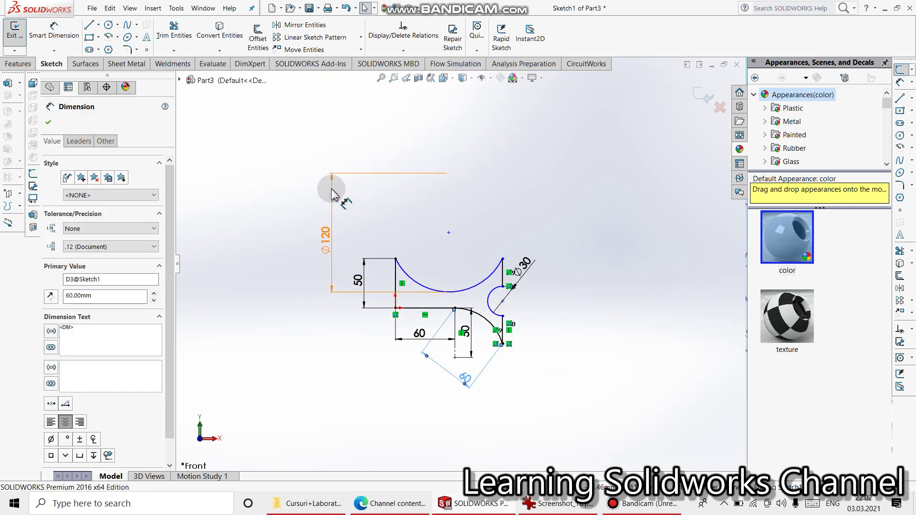
Delete the Ø120 diameter dimension from the sketch.
right_click(337, 155)
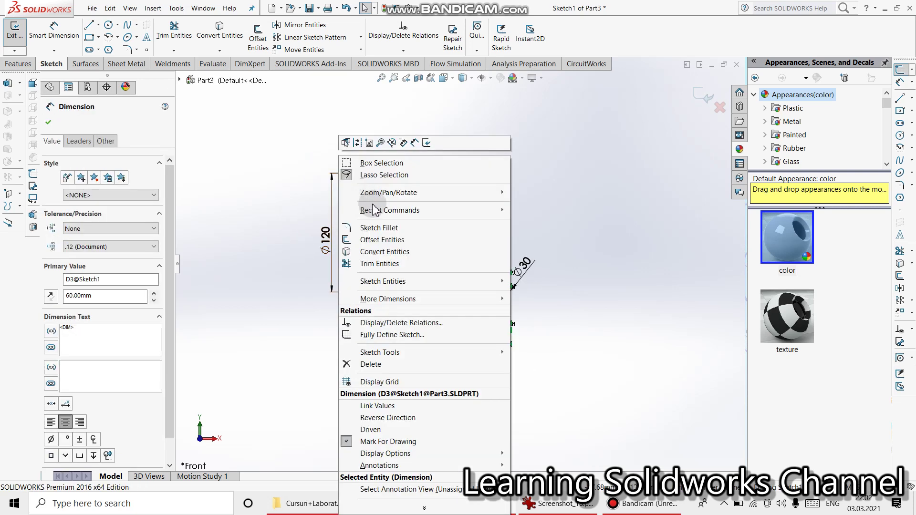
left_click(277, 147)
left_click(344, 178)
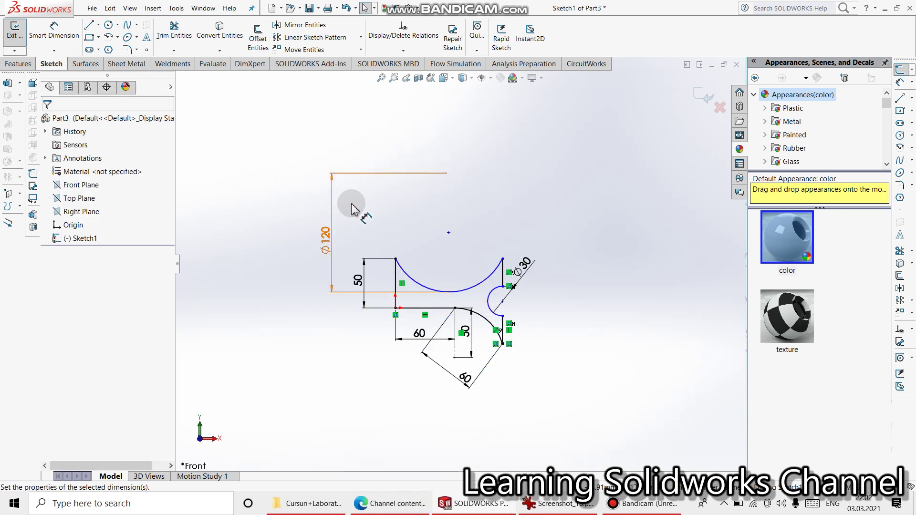
right_click(353, 308)
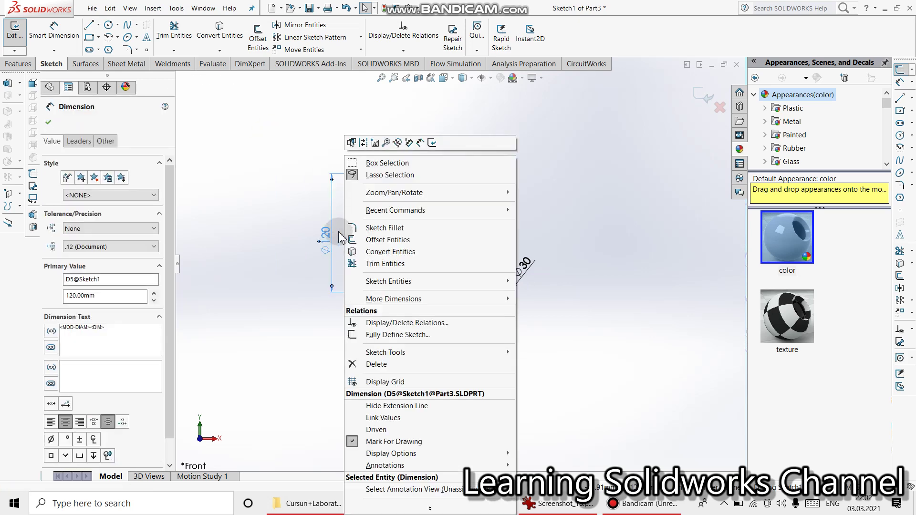
left_click(384, 365)
left_click(450, 270)
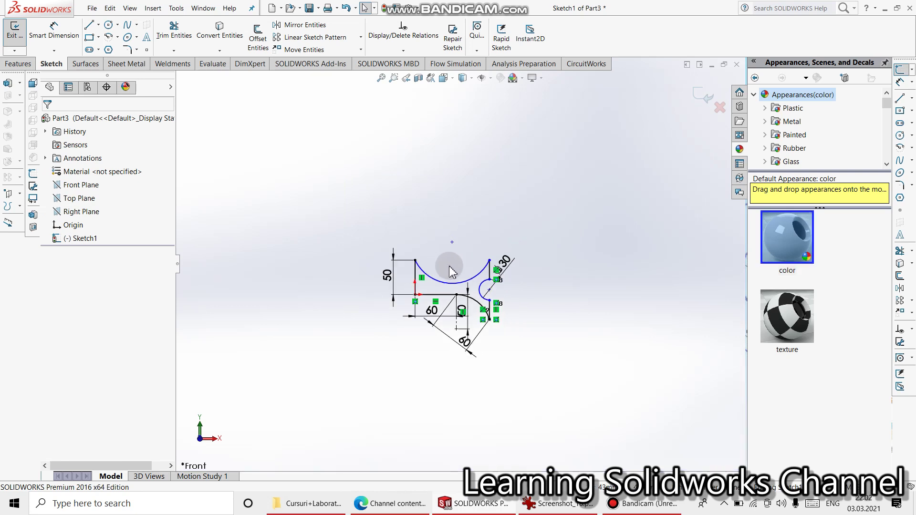
scroll(453, 262, "down", 5)
Dimension the upper arc with an R60 radius.
left_click(48, 38)
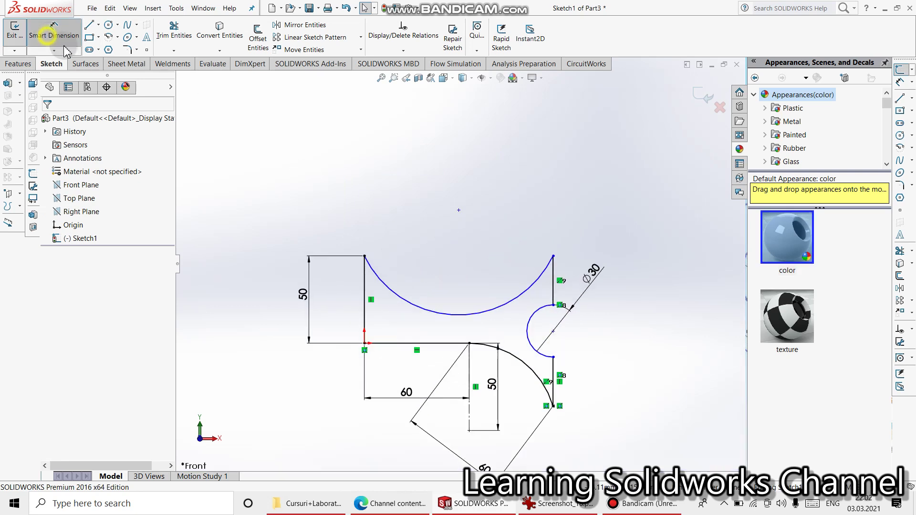
left_click(396, 307)
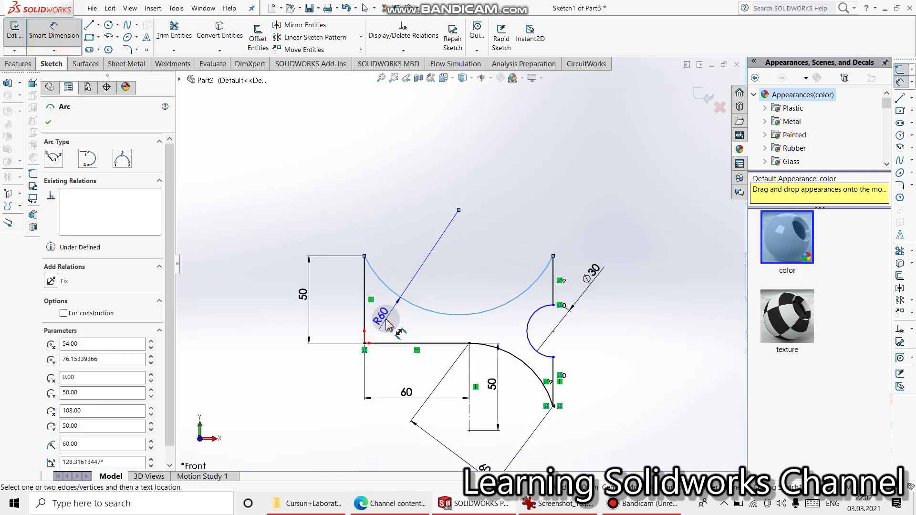
left_click(391, 320)
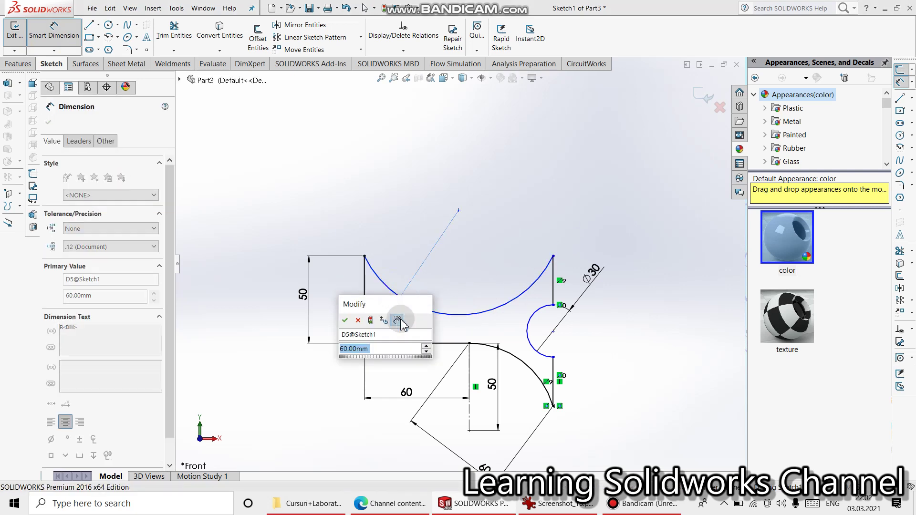
left_click(346, 319)
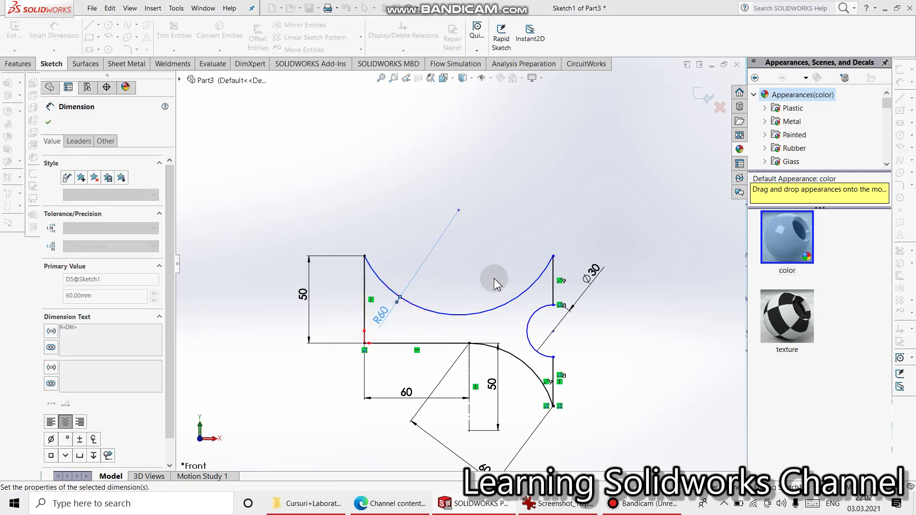
left_click(525, 232)
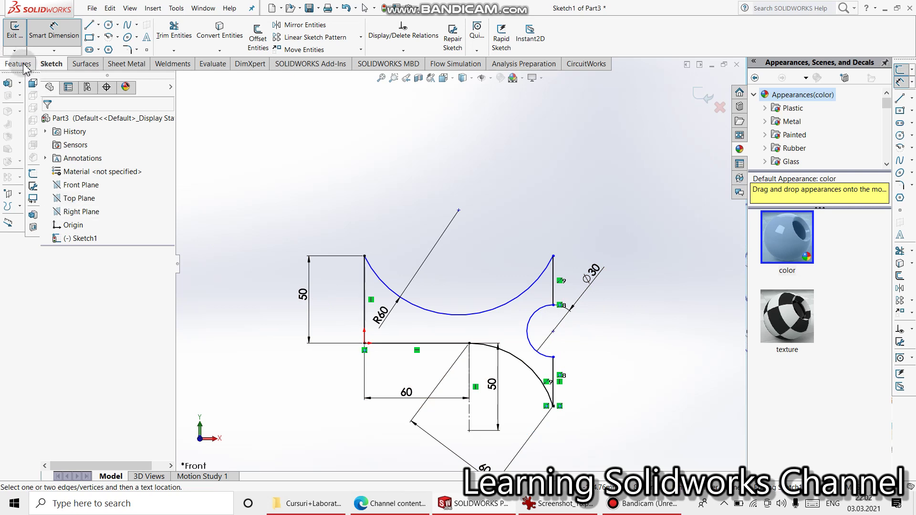
Extrude the profile Blind 10 mm in the reversed direction as Boss-Extrude1.
left_click(19, 64)
left_click(19, 36)
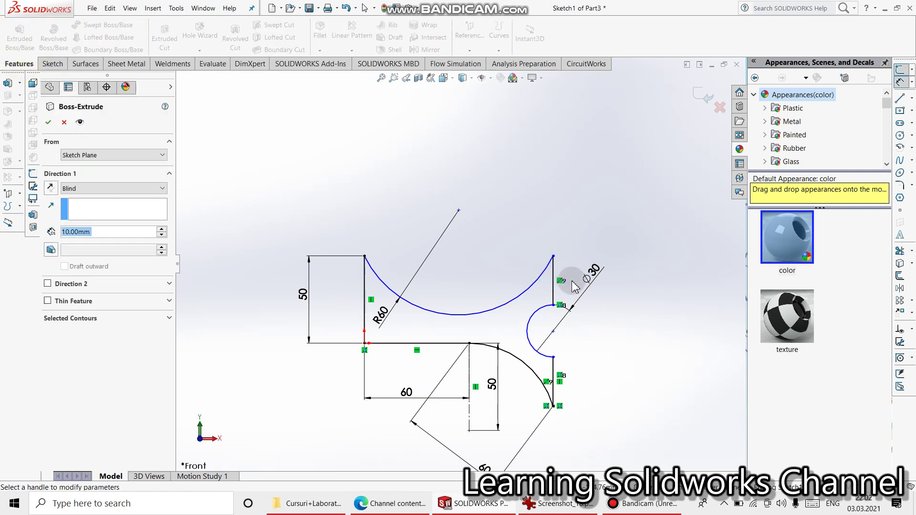
left_click(110, 189)
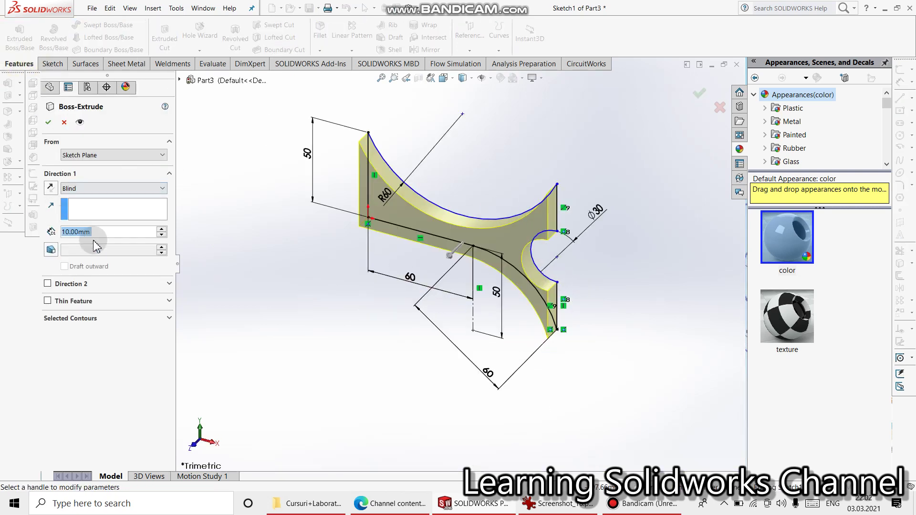
left_click(51, 168)
left_click(50, 189)
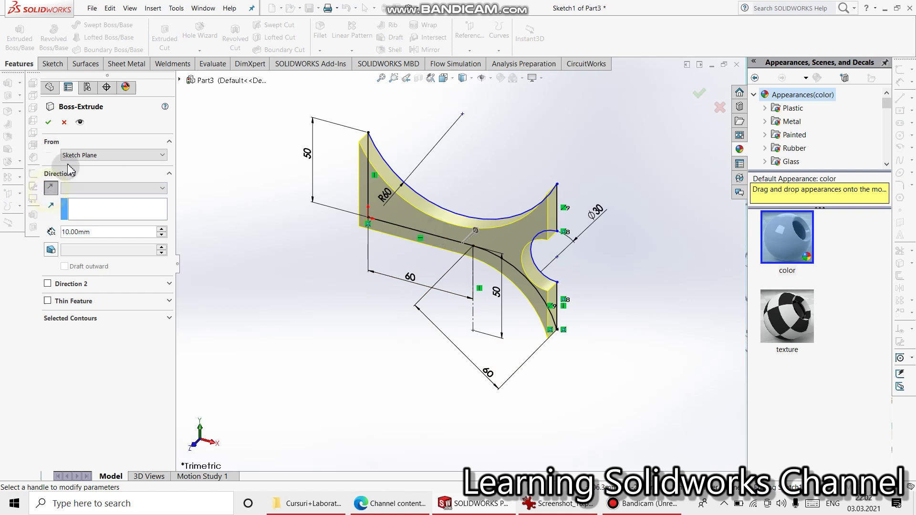
left_click(48, 124)
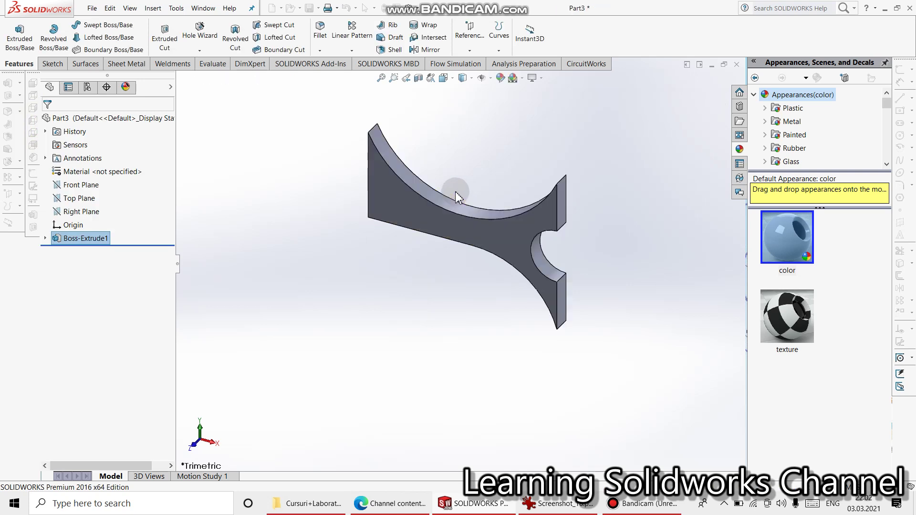
middle_click_drag(530, 194, 477, 204)
Apply a yellow-green colour appearance to the whole Boss-Extrude1 part.
scroll(472, 224, "down", 3)
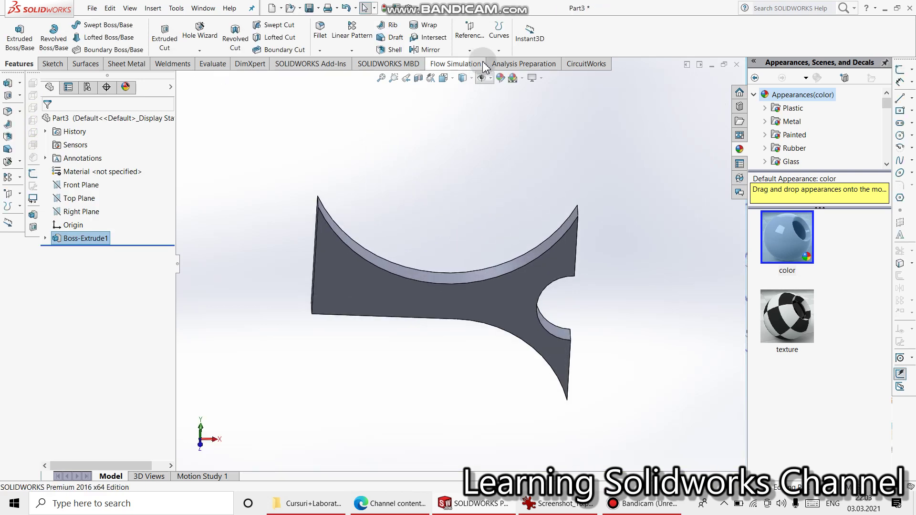
left_click(501, 78)
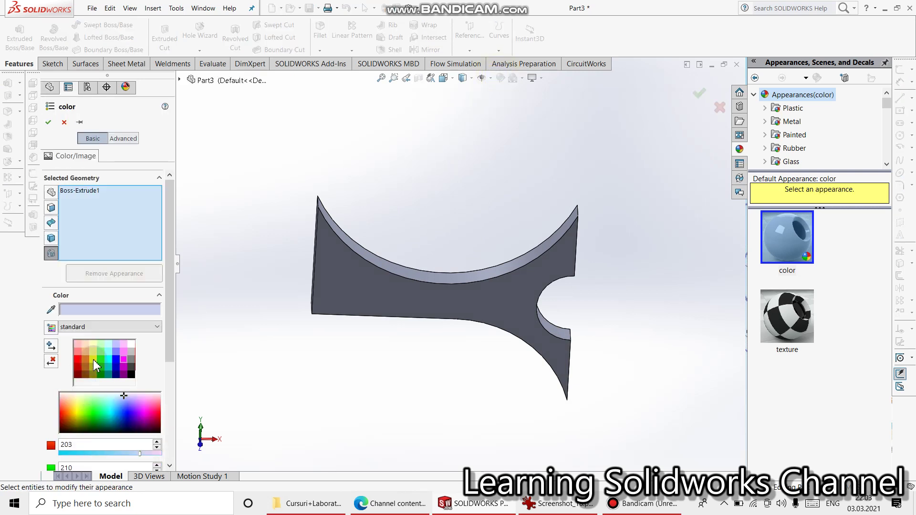
left_click(93, 359)
left_click(50, 123)
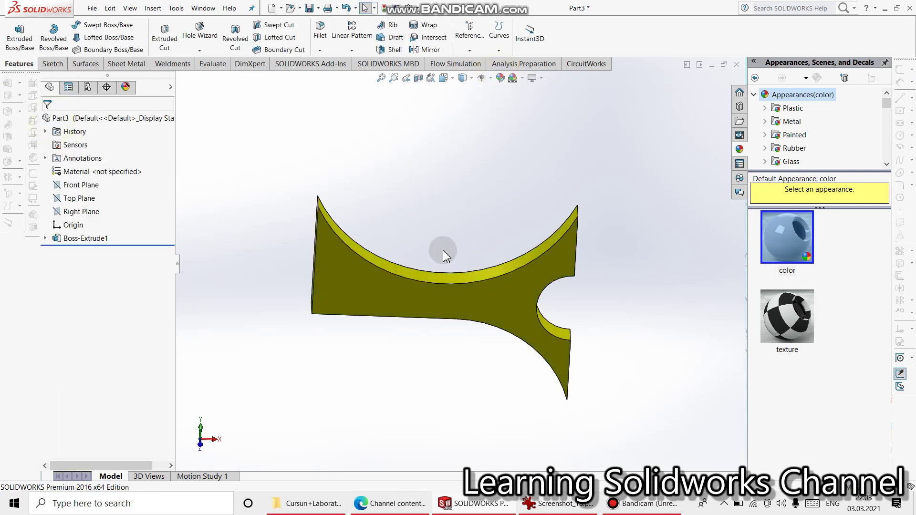